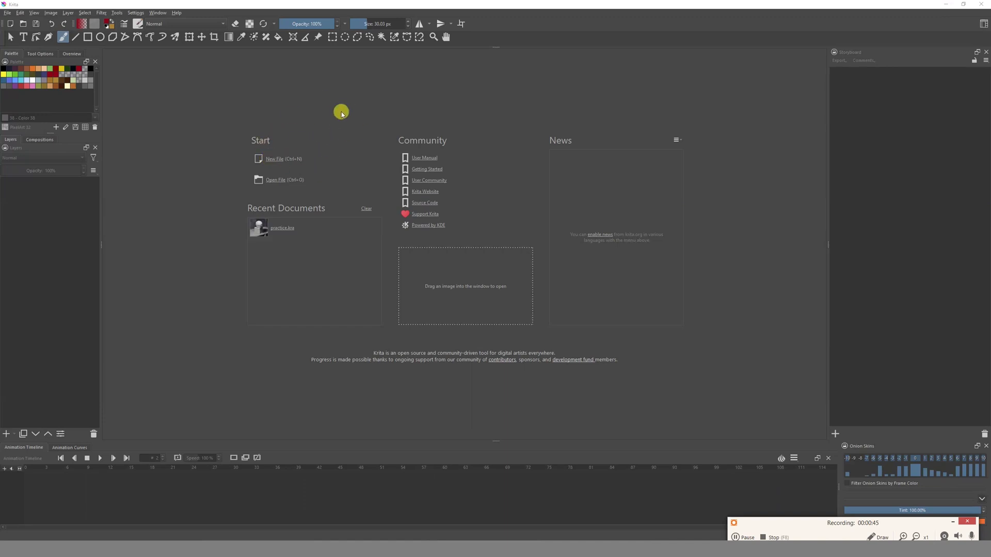
# - Create a new document and switch to the Animation workspace
pyautogui.click(274, 160)
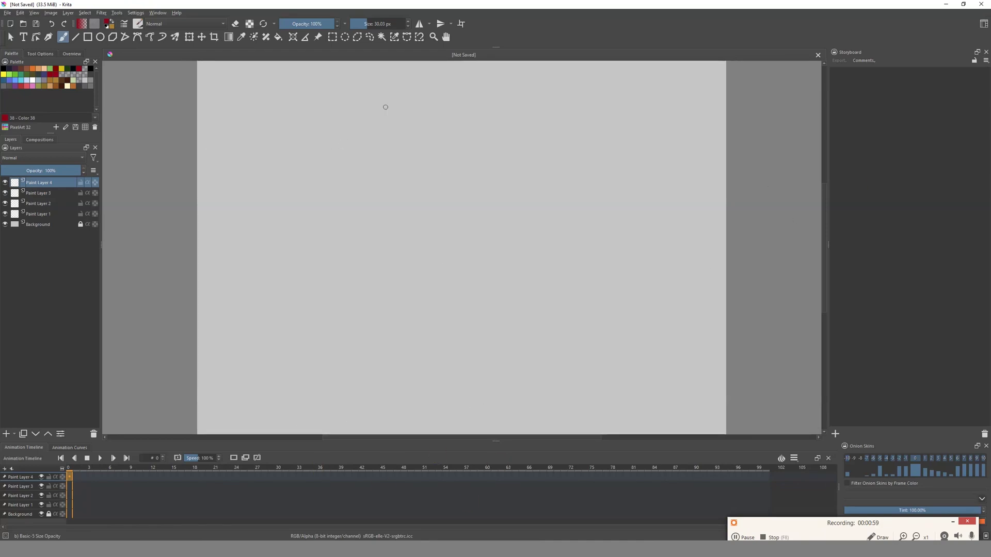
pyautogui.click(157, 13)
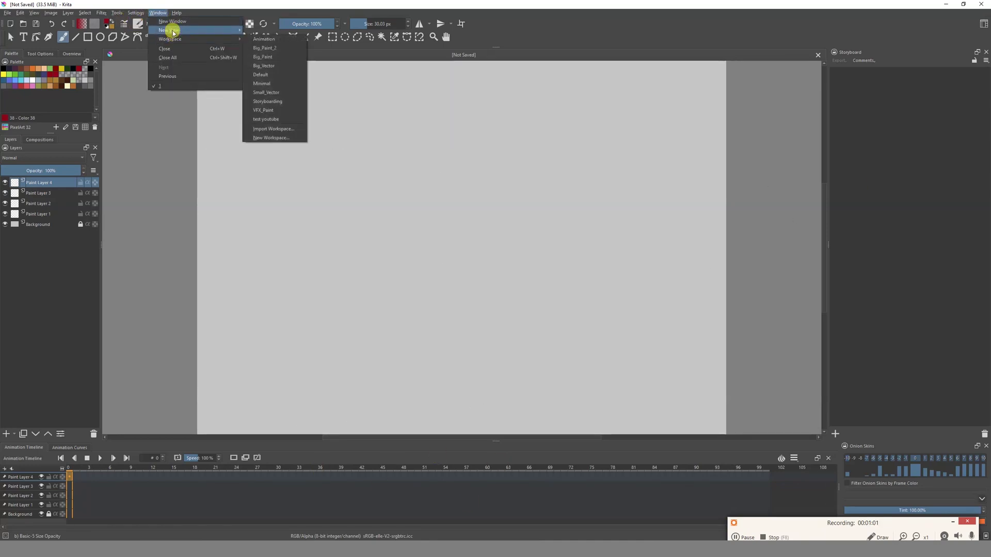
pyautogui.click(267, 41)
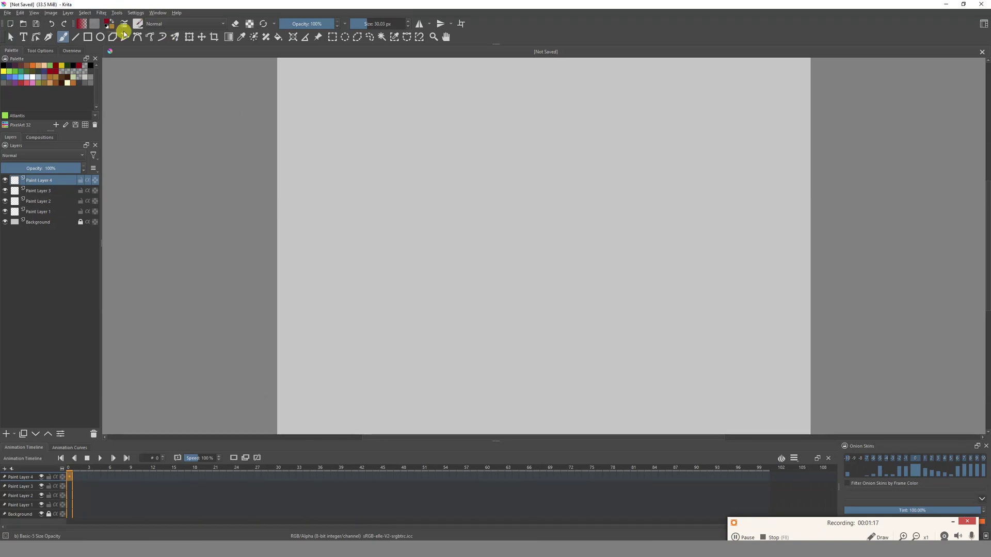
# - Show the Storyboard docker, widen it slightly, and add a first scene to it
pyautogui.click(136, 12)
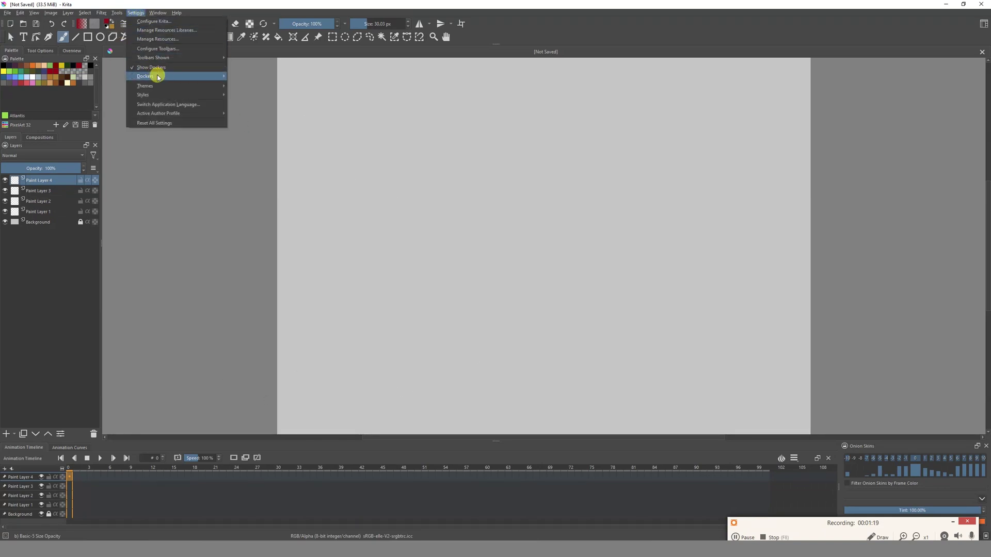
pyautogui.moveTo(160, 76)
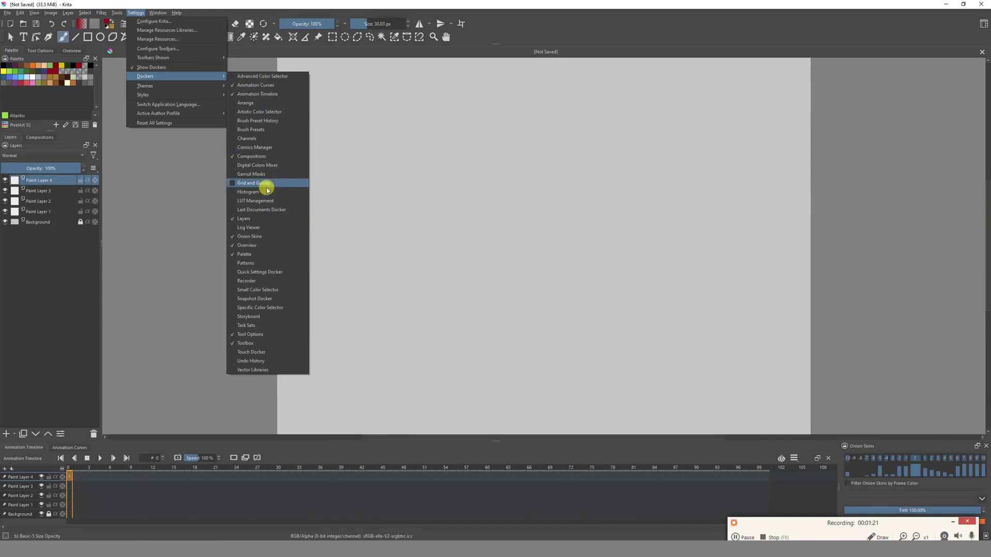
pyautogui.click(233, 317)
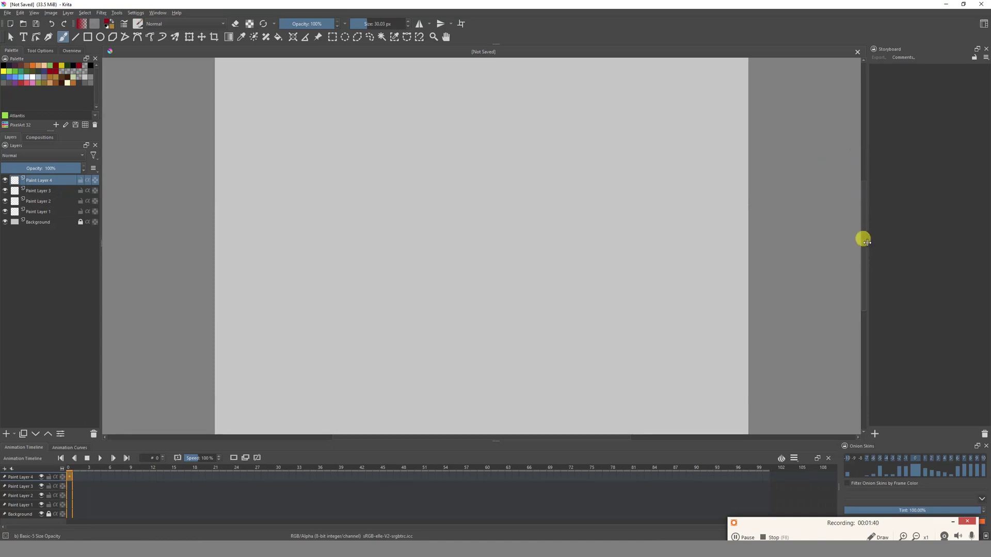
pyautogui.moveTo(865, 244); pyautogui.dragTo(848, 239)
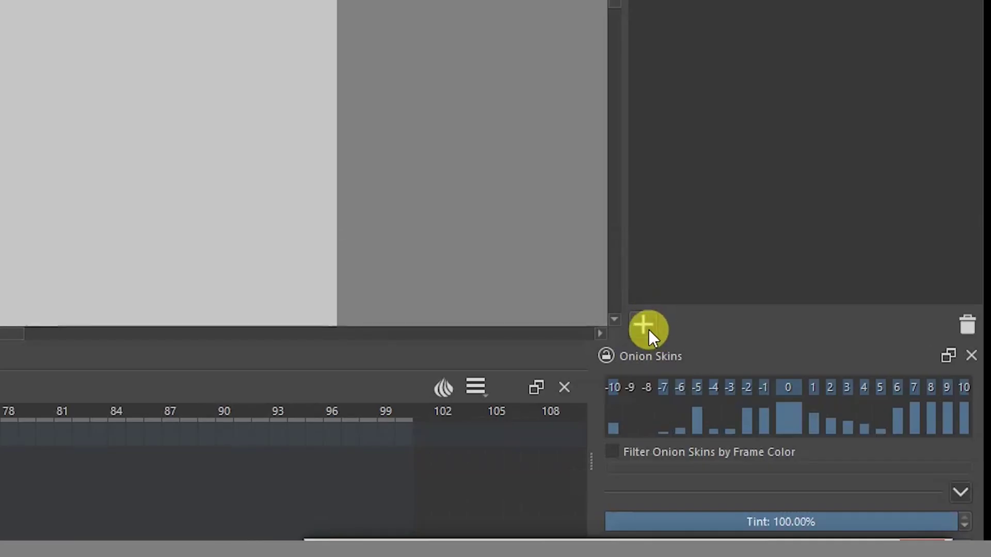
pyautogui.click(648, 326)
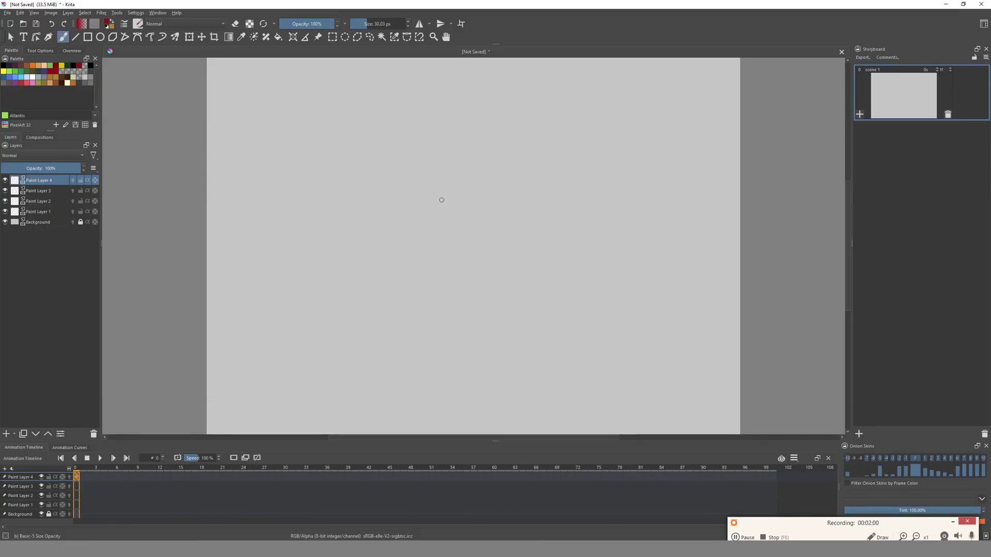
# - Draw a long ground line and a bus stop sign reading "BUS" in black with the Ink-4 Pen Rough brush
pyautogui.click(90, 66)
pyautogui.click(138, 24)
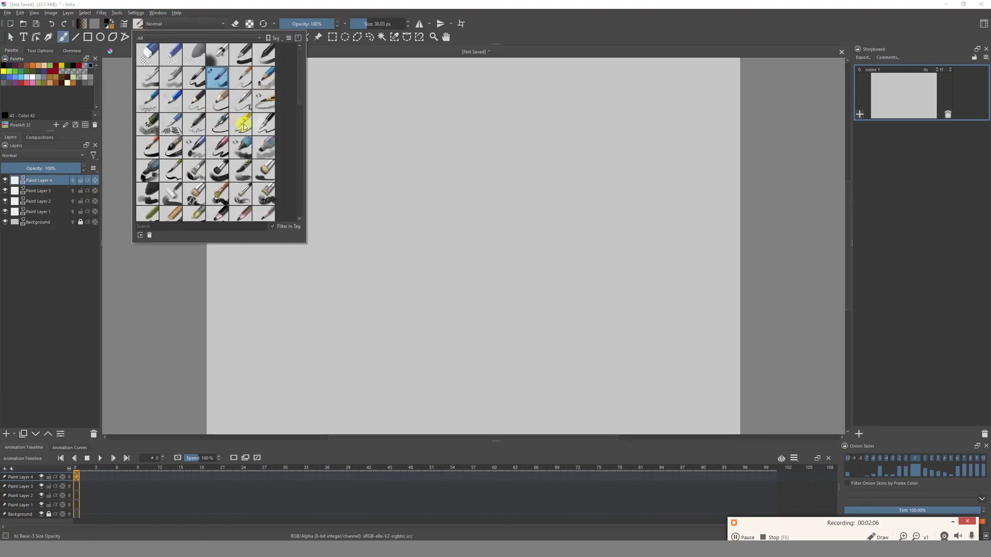
pyautogui.click(265, 124)
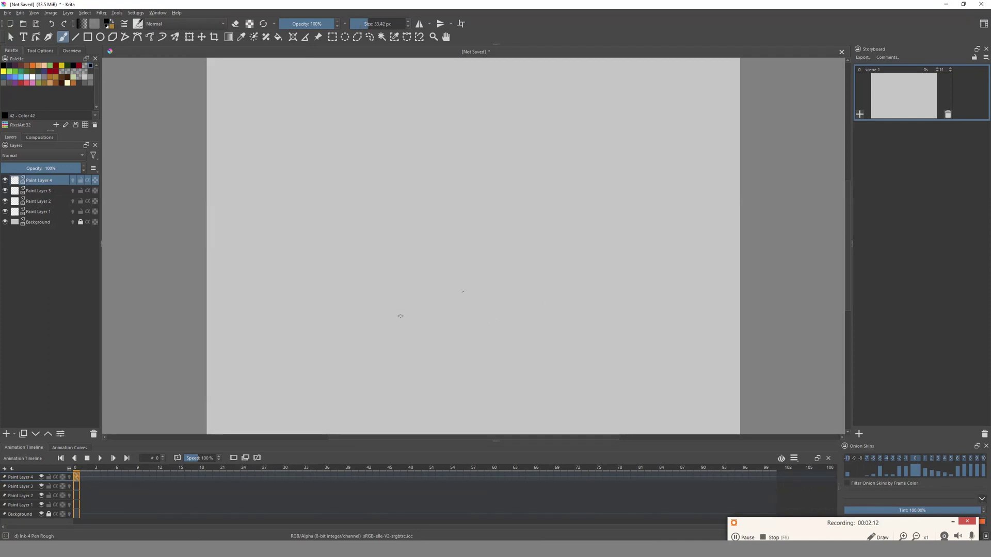
pyautogui.moveTo(252, 315); pyautogui.dragTo(725, 322)
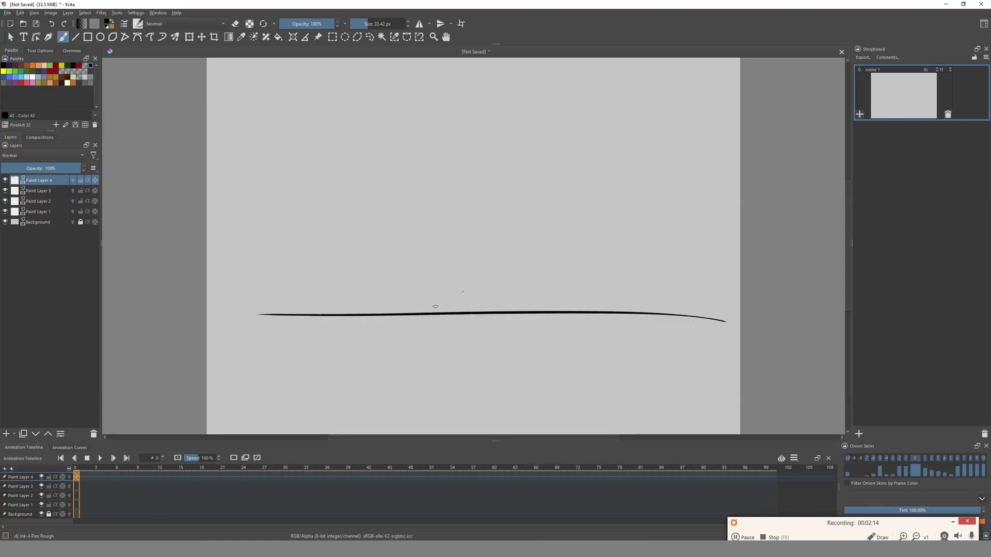
pyautogui.moveTo(359, 138)
pyautogui.mouseDown()
pyautogui.moveTo(376, 285)
pyautogui.moveTo(343, 177)
pyautogui.moveTo(316, 148)
pyautogui.moveTo(379, 151)
pyautogui.mouseUp()
pyautogui.hotkey('ctrl', 'z')
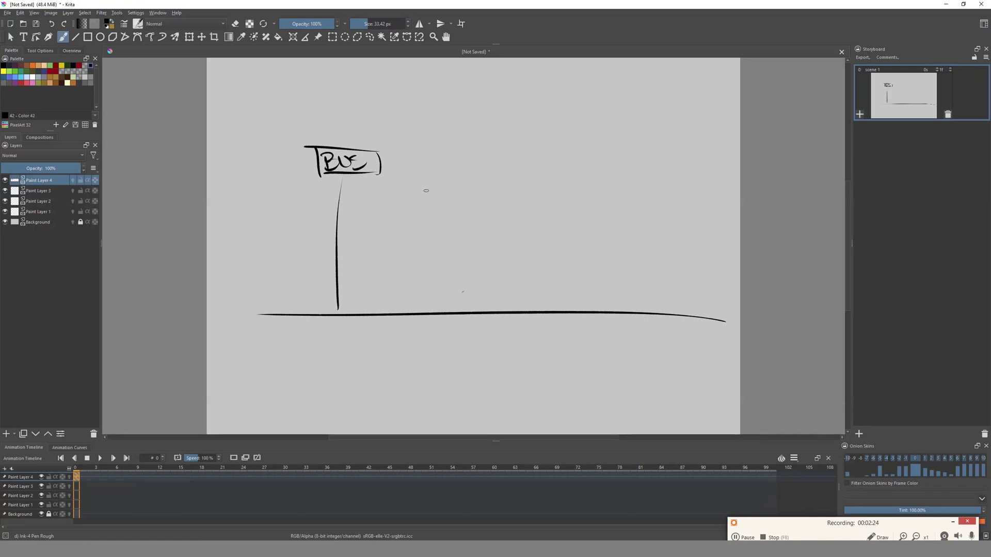
# - Draw a stick figure standing beside the bus stop and holding a ribbed umbrella above its head
pyautogui.moveTo(454, 209)
pyautogui.mouseDown()
pyautogui.moveTo(472, 231)
pyautogui.moveTo(443, 215)
pyautogui.mouseUp()
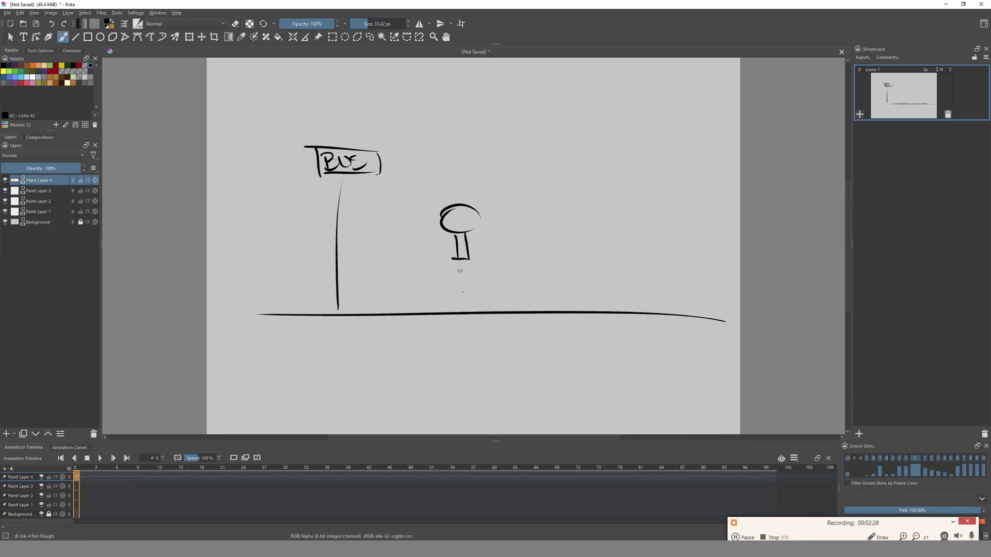
pyautogui.moveTo(464, 262)
pyautogui.mouseDown()
pyautogui.moveTo(469, 308)
pyautogui.moveTo(448, 311)
pyautogui.mouseUp()
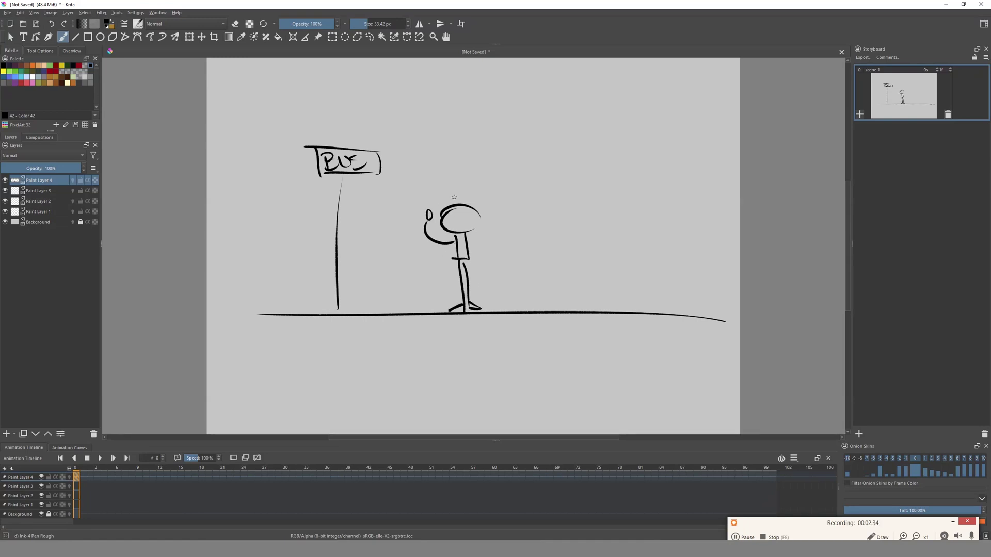
pyautogui.moveTo(428, 213)
pyautogui.mouseDown()
pyautogui.moveTo(431, 180)
pyautogui.moveTo(414, 183)
pyautogui.moveTo(467, 180)
pyautogui.mouseUp()
pyautogui.moveTo(403, 182)
pyautogui.mouseDown()
pyautogui.moveTo(412, 157)
pyautogui.moveTo(481, 179)
pyautogui.mouseUp()
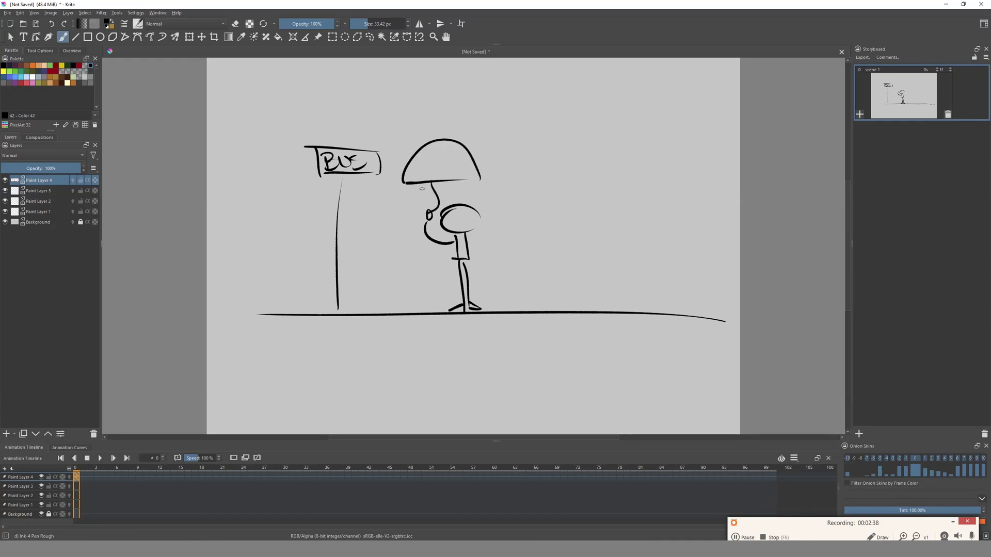
pyautogui.moveTo(426, 154)
pyautogui.mouseDown()
pyautogui.moveTo(423, 177)
pyautogui.moveTo(465, 171)
pyautogui.mouseUp()
# - Draw scattered rain strokes around the bus stop and figure in the light blue Viking colour, and pick the Pancho colour
pyautogui.click(22, 78)
pyautogui.moveTo(248, 80)
pyautogui.mouseDown()
pyautogui.moveTo(248, 110)
pyautogui.moveTo(279, 114)
pyautogui.mouseUp()
pyautogui.moveTo(311, 84); pyautogui.dragTo(307, 123)
pyautogui.moveTo(389, 221); pyautogui.dragTo(397, 247)
pyautogui.moveTo(398, 183); pyautogui.dragTo(401, 210)
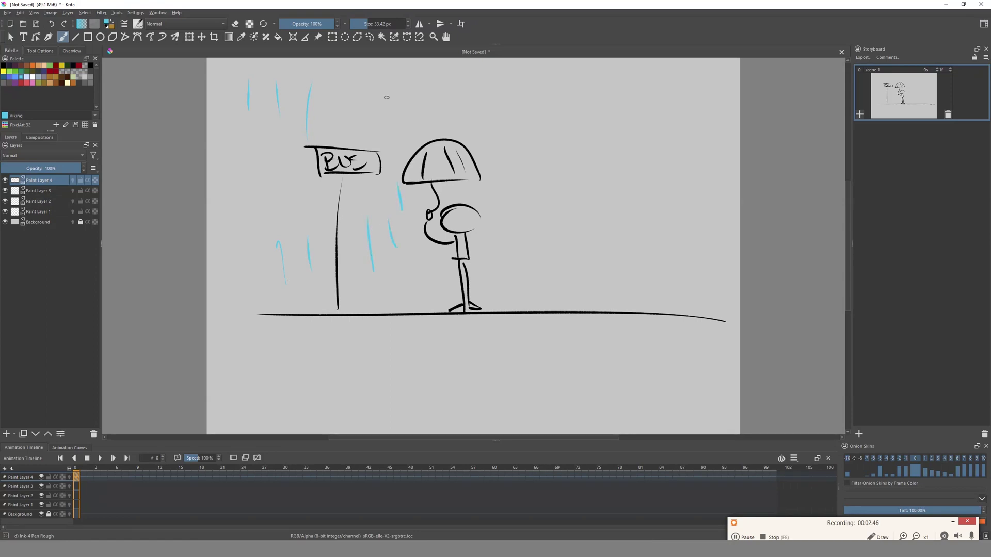
pyautogui.moveTo(533, 137); pyautogui.dragTo(531, 185)
pyautogui.moveTo(580, 108); pyautogui.dragTo(604, 171)
pyautogui.moveTo(660, 99); pyautogui.dragTo(668, 166)
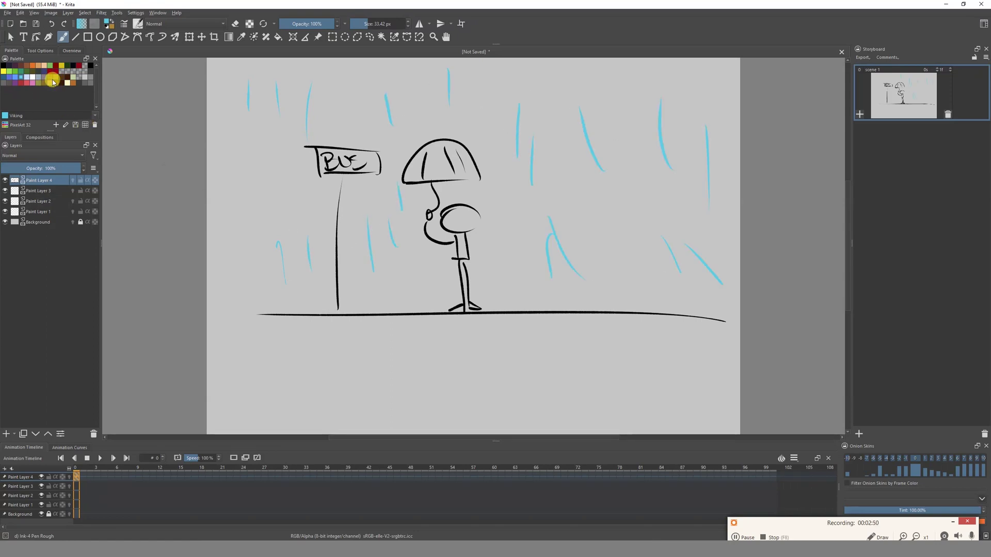
pyautogui.click(41, 65)
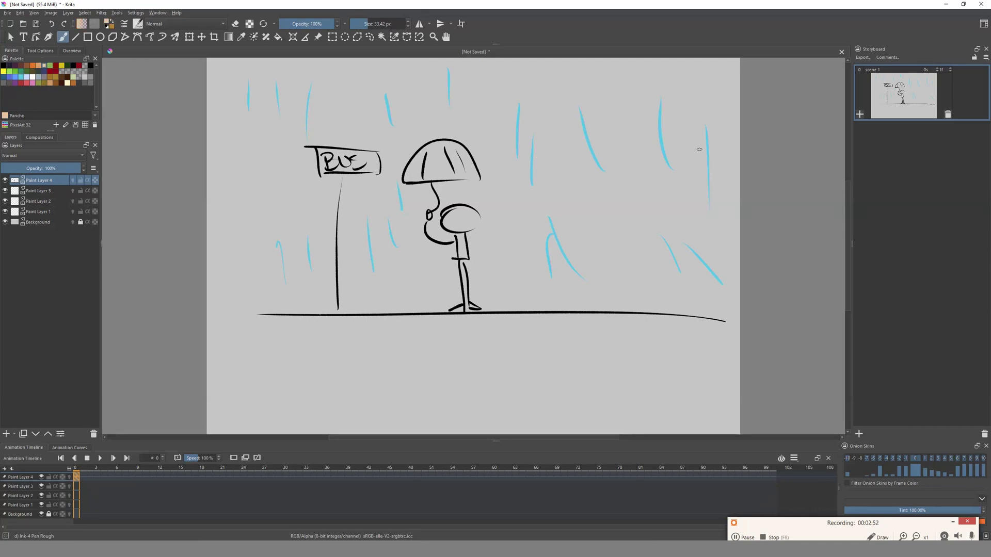
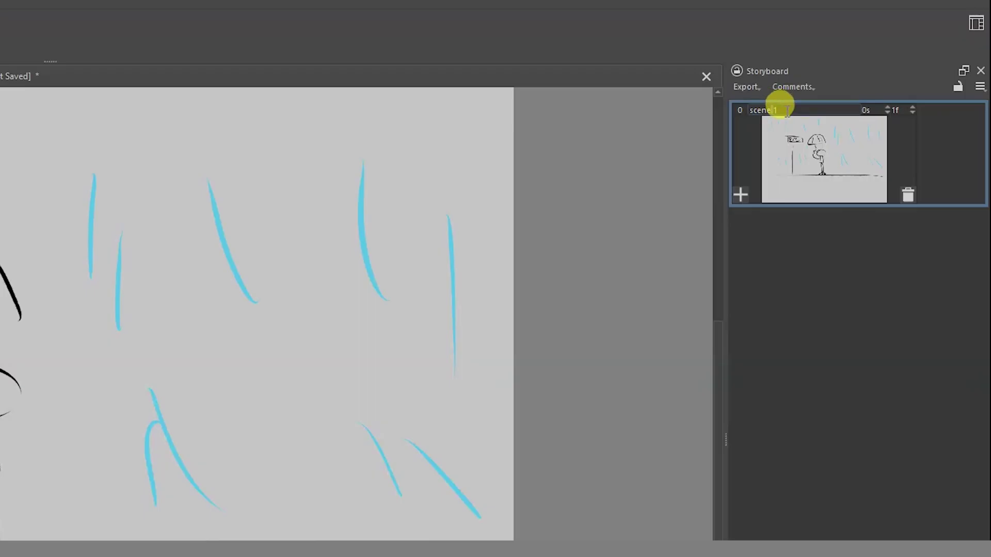
# - Rename the storyboard scene to "First scene"
pyautogui.doubleClick(791, 110)
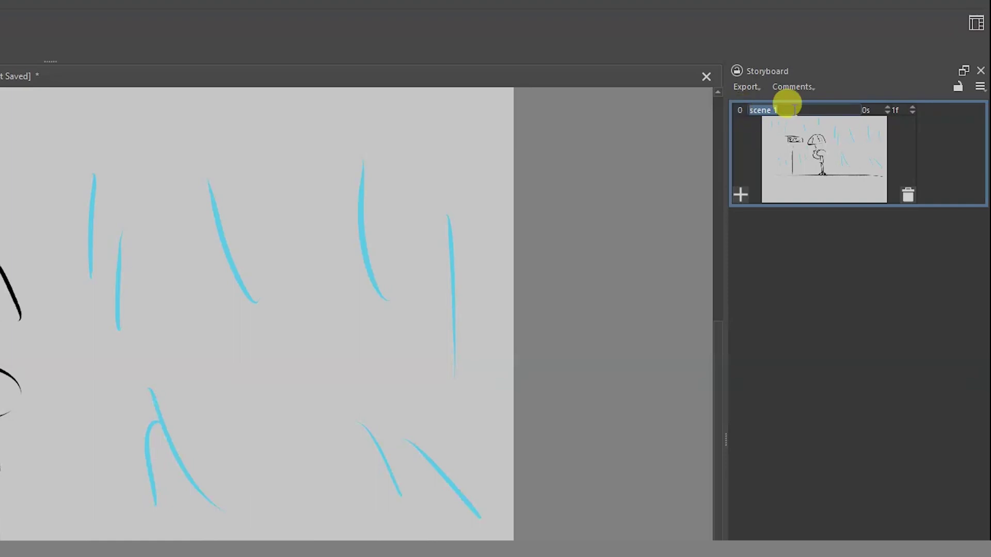
pyautogui.write('First')
pyautogui.press('Return')
pyautogui.click(754, 271)
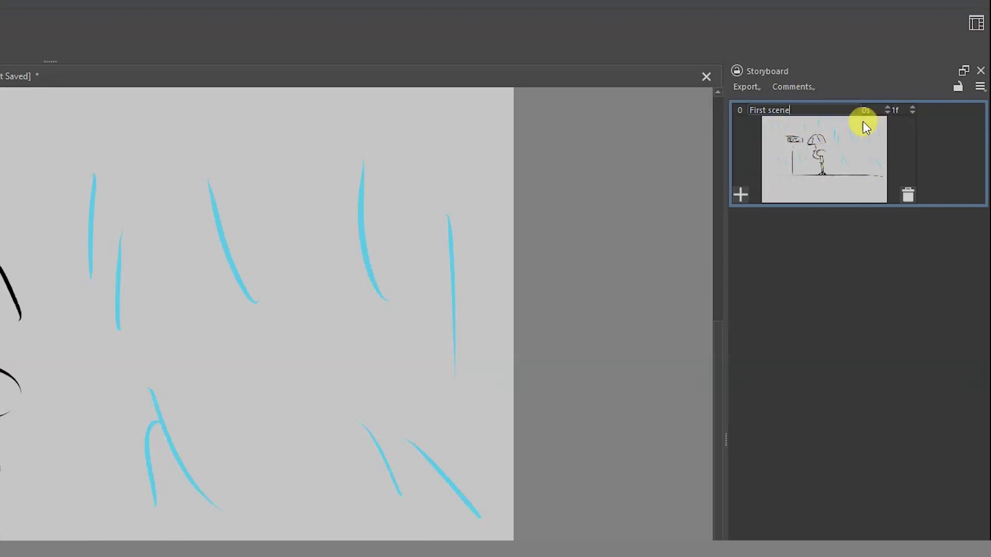
# - Raise the first scene's duration to about 3 seconds through its seconds and frames values
pyautogui.click(869, 110)
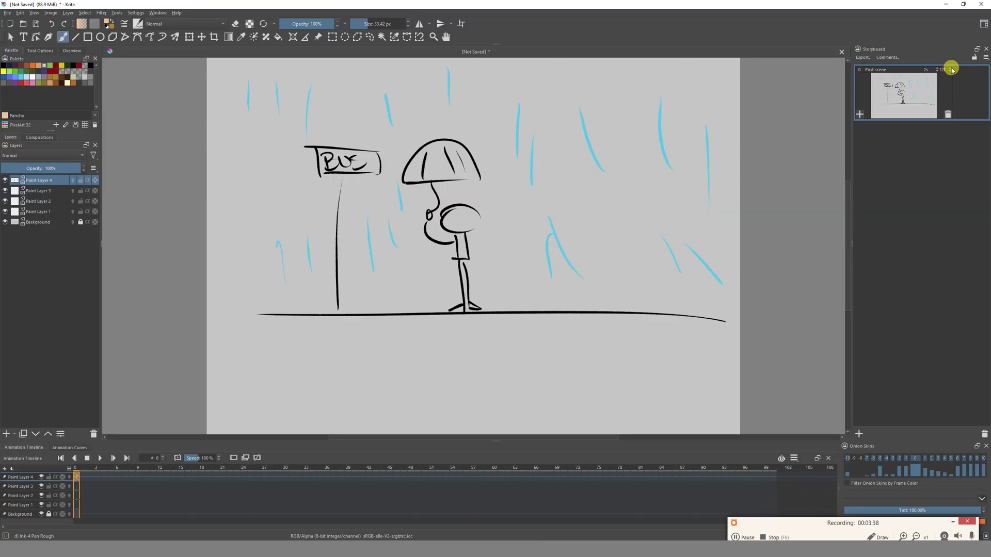
pyautogui.click(913, 107)
pyautogui.click(913, 107)
pyautogui.click(913, 107)
pyautogui.click(950, 72)
pyautogui.click(951, 72)
# - Delete the first scene from the storyboard and undo the deletion
pyautogui.click(947, 115)
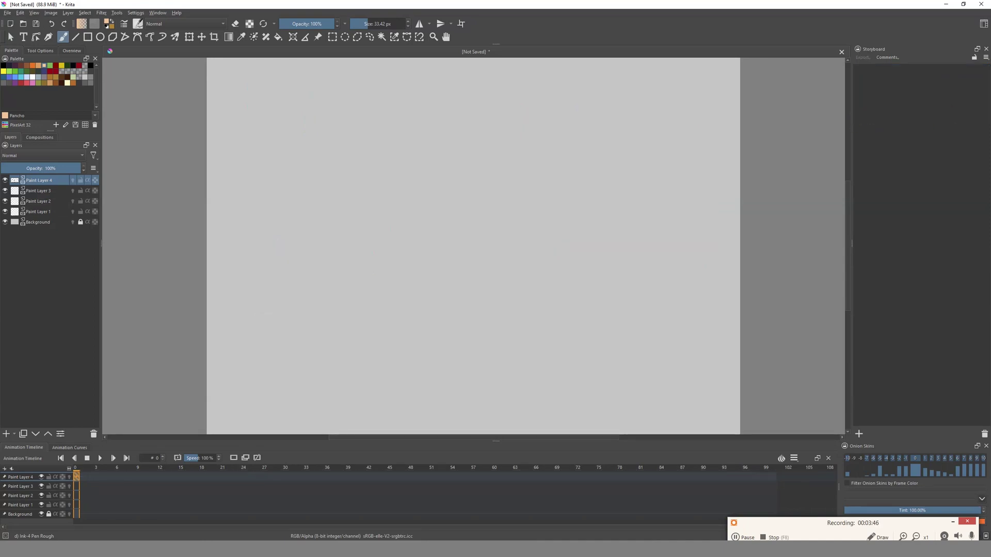
pyautogui.hotkey('ctrl', 'z')
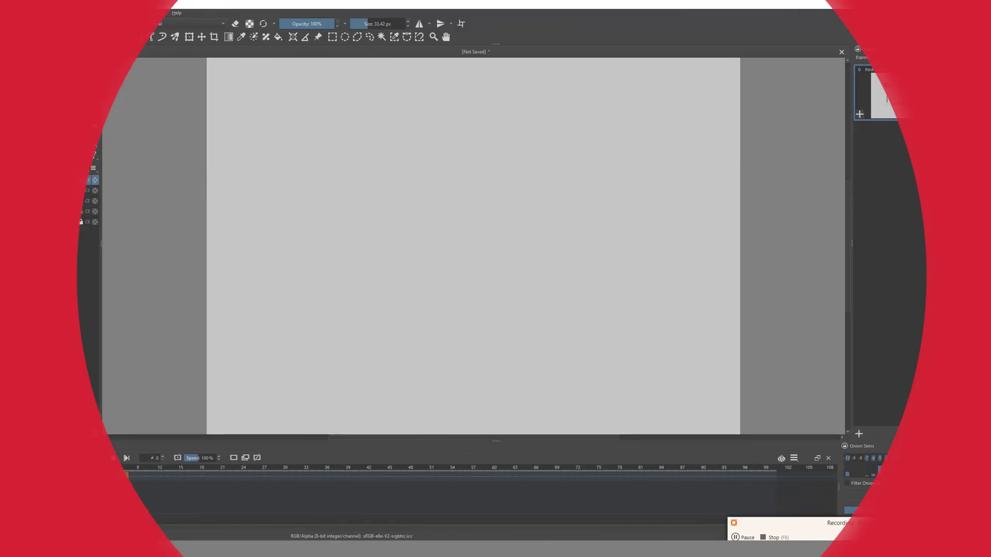
# - Add a new blank scene after the first scene in the storyboard and select it
pyautogui.click(860, 114)
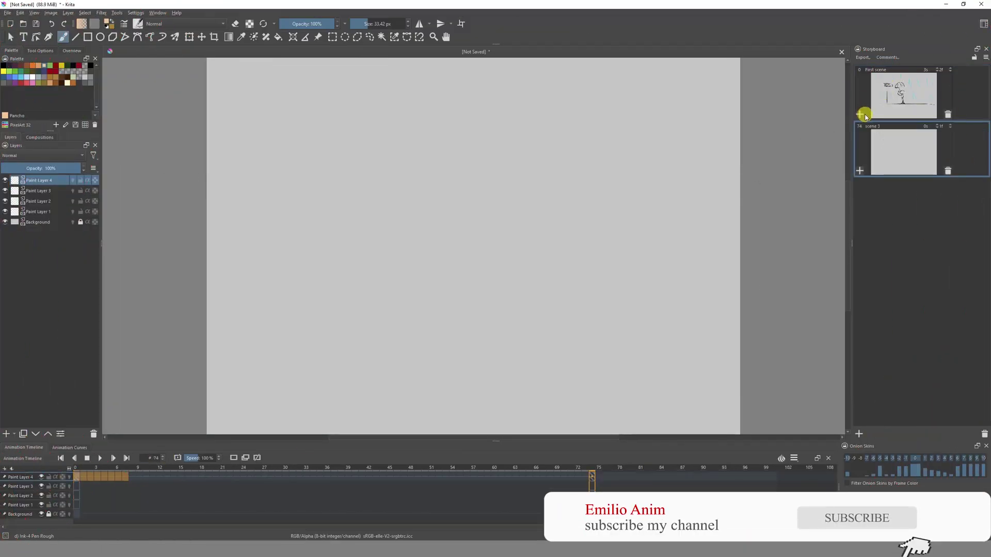
pyautogui.click(910, 152)
pyautogui.click(909, 152)
pyautogui.click(89, 171)
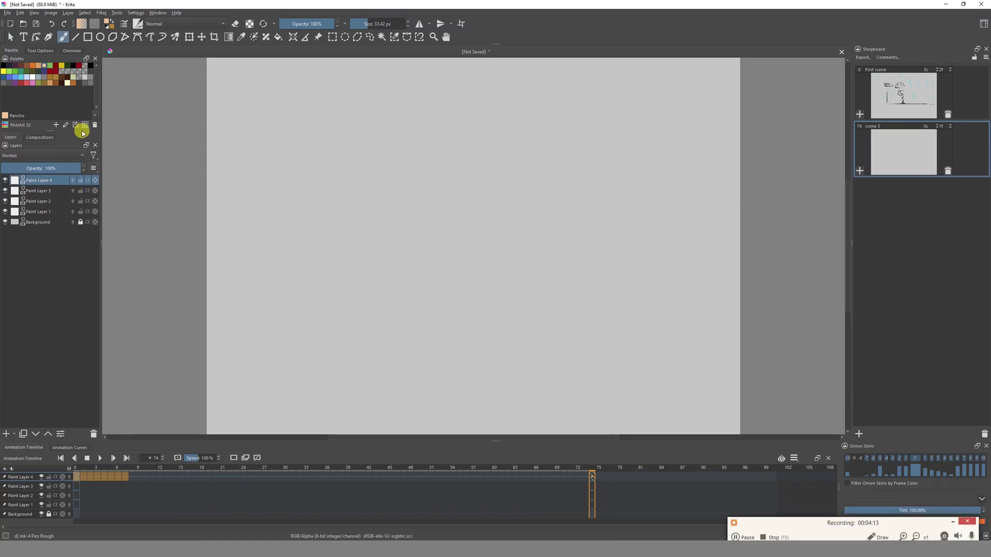
# - Sketch a large round head in black at the centre of the second scene's canvas
pyautogui.click(73, 65)
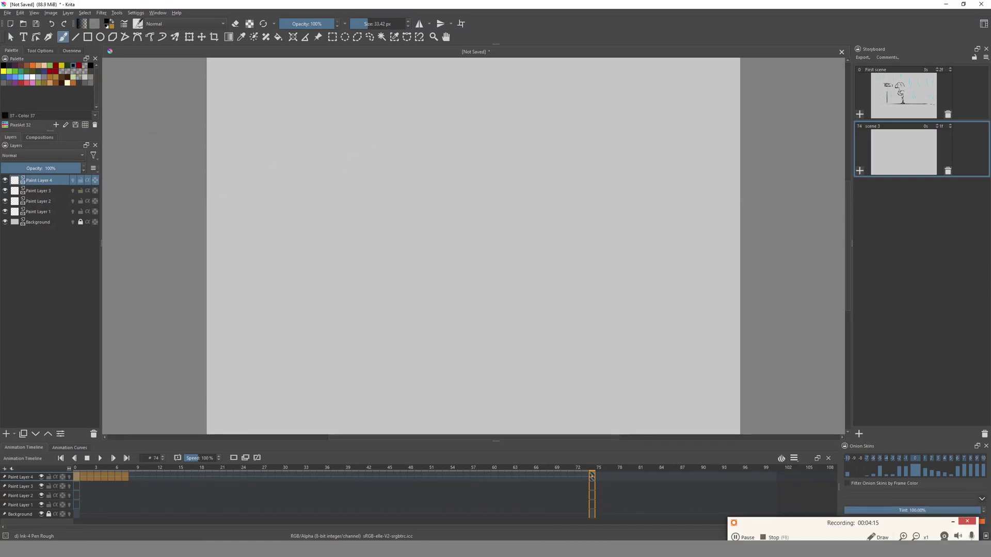
pyautogui.moveTo(398, 206); pyautogui.dragTo(499, 282)
pyautogui.moveTo(486, 178); pyautogui.dragTo(536, 287)
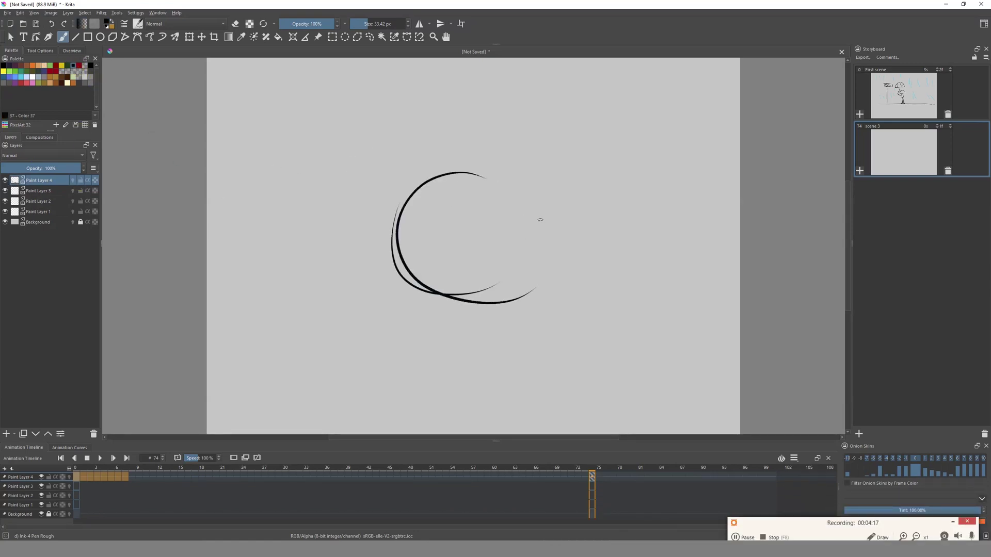
pyautogui.moveTo(507, 180); pyautogui.dragTo(532, 294)
pyautogui.moveTo(413, 292); pyautogui.dragTo(483, 305)
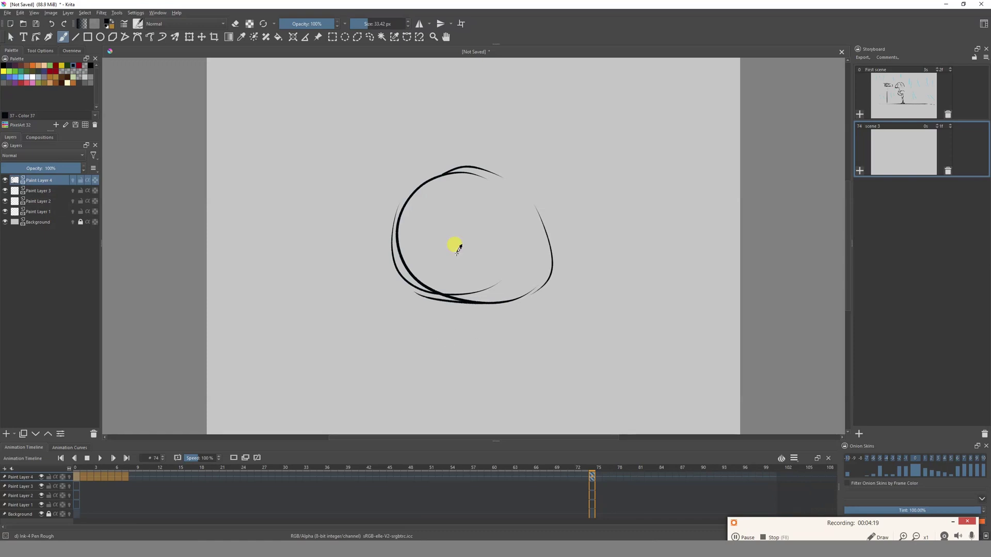
# - Draw the neck and near shoulder, plus a raised arm and hand holding a large umbrella over the head
pyautogui.moveTo(405, 328)
pyautogui.mouseDown()
pyautogui.moveTo(485, 321)
pyautogui.moveTo(384, 390)
pyautogui.moveTo(390, 419)
pyautogui.mouseUp()
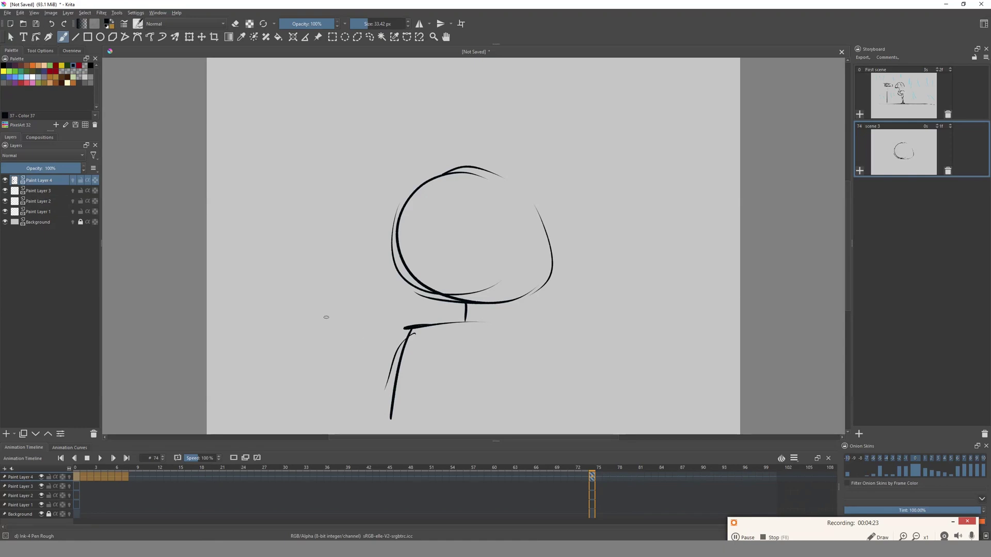
pyautogui.moveTo(329, 310); pyautogui.dragTo(349, 402)
pyautogui.moveTo(320, 288)
pyautogui.mouseDown()
pyautogui.moveTo(349, 293)
pyautogui.moveTo(327, 272)
pyautogui.moveTo(329, 134)
pyautogui.mouseUp()
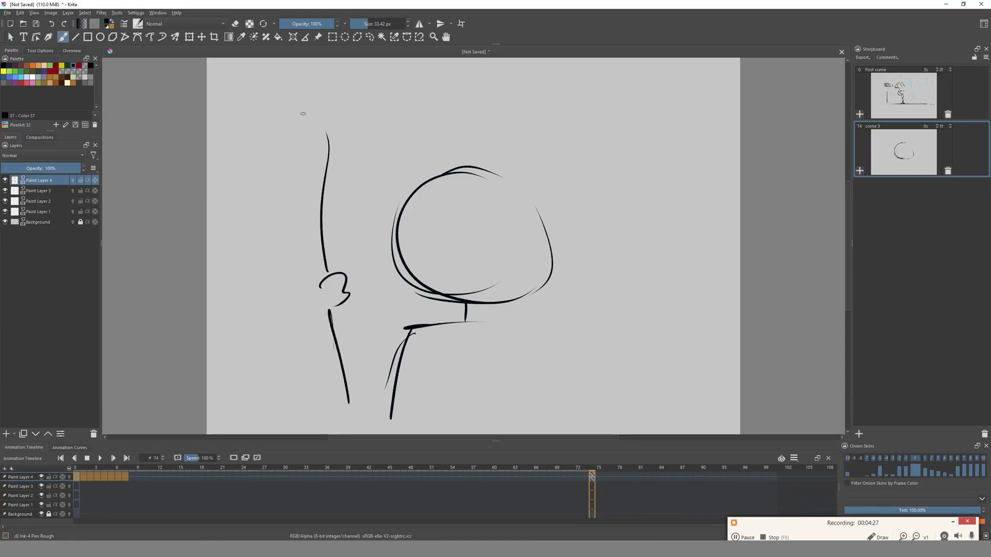
pyautogui.moveTo(258, 142)
pyautogui.mouseDown()
pyautogui.moveTo(619, 132)
pyautogui.moveTo(620, 81)
pyautogui.moveTo(605, 57)
pyautogui.mouseUp()
# - Draw two eyes, a nose and a smile on the head, and complete the body with the other shoulder and side
pyautogui.moveTo(462, 194); pyautogui.dragTo(467, 229)
pyautogui.moveTo(483, 191); pyautogui.dragTo(486, 223)
pyautogui.moveTo(430, 219)
pyautogui.mouseDown()
pyautogui.moveTo(520, 237)
pyautogui.moveTo(470, 247)
pyautogui.mouseUp()
pyautogui.moveTo(469, 329)
pyautogui.mouseDown()
pyautogui.moveTo(569, 341)
pyautogui.moveTo(569, 426)
pyautogui.mouseUp()
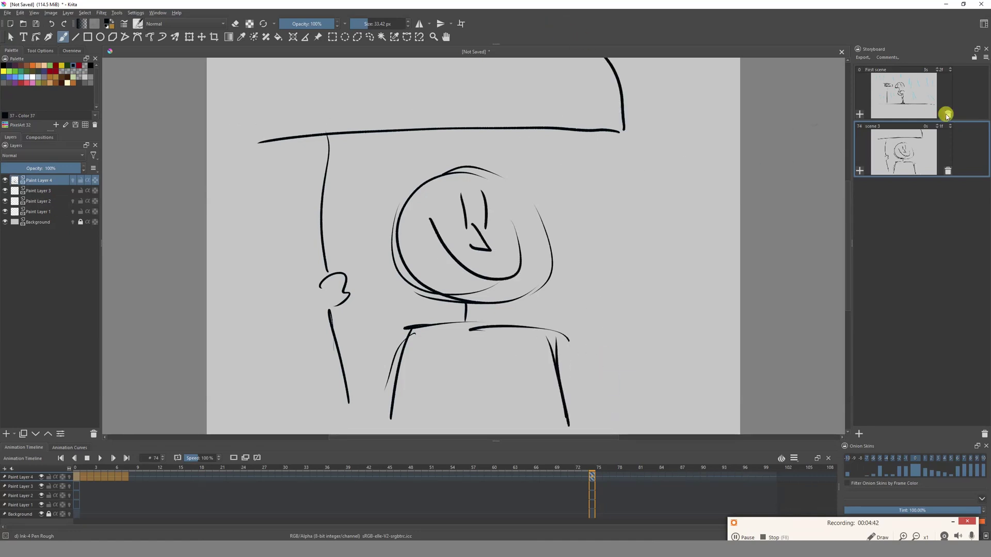
# - Switch between the two storyboard scenes to compare their drawings, ending on the first scene
pyautogui.click(901, 100)
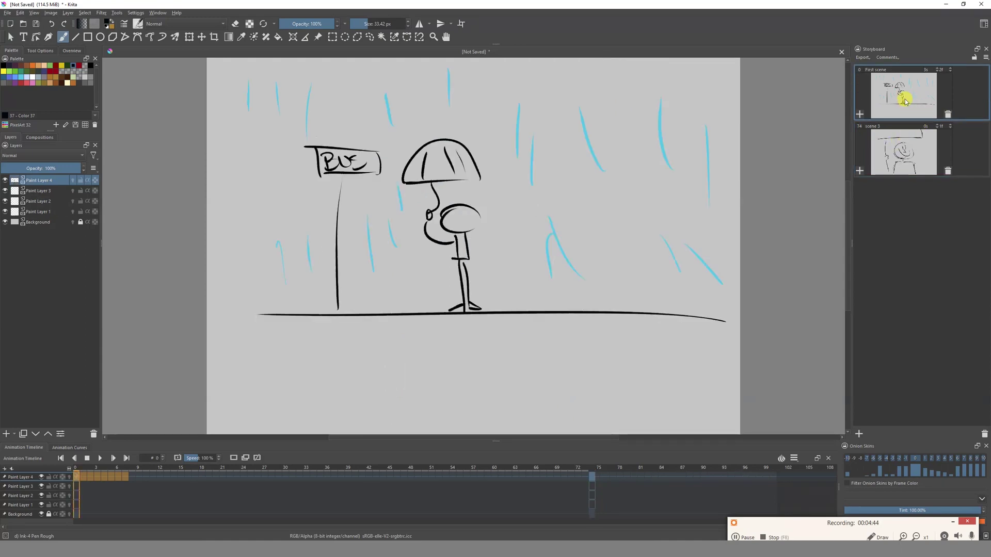
pyautogui.click(908, 144)
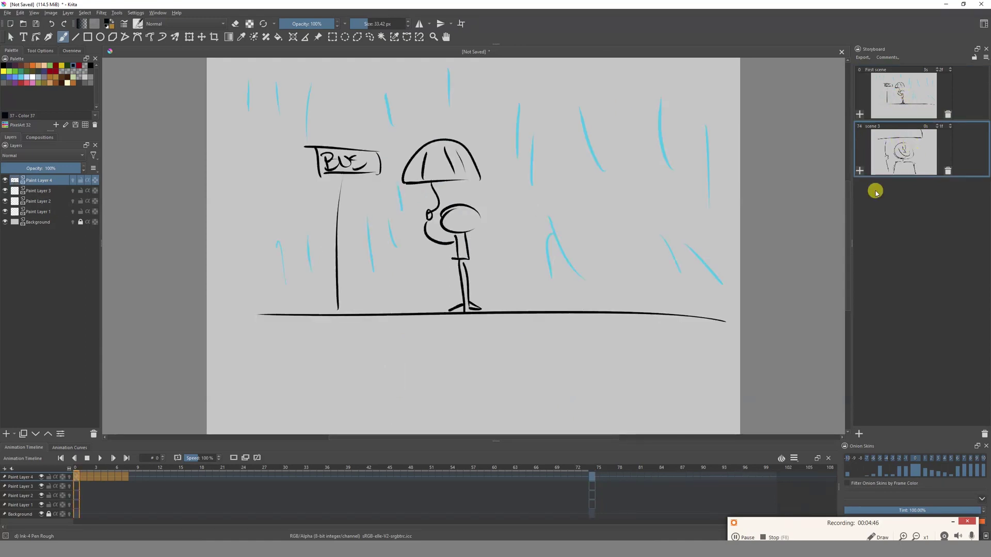
pyautogui.click(908, 100)
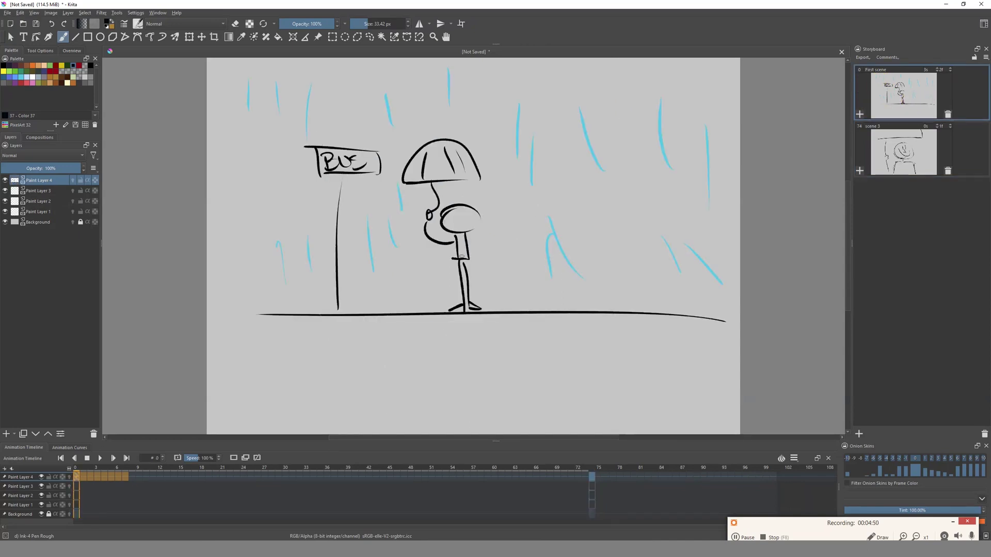
# - Draw two horizontal black road lines below the ground line in the first scene
pyautogui.moveTo(266, 379); pyautogui.dragTo(401, 376)
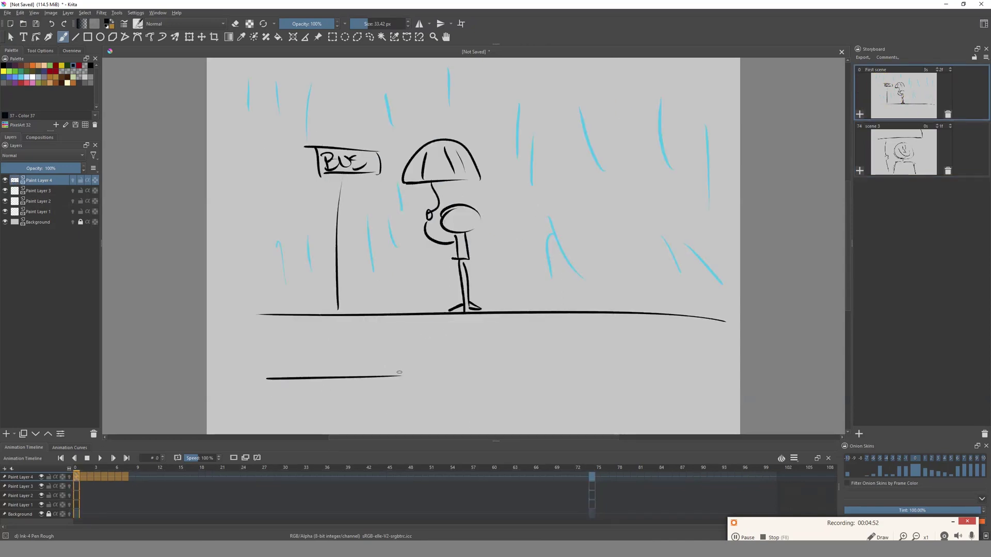
pyautogui.moveTo(545, 377); pyautogui.dragTo(685, 376)
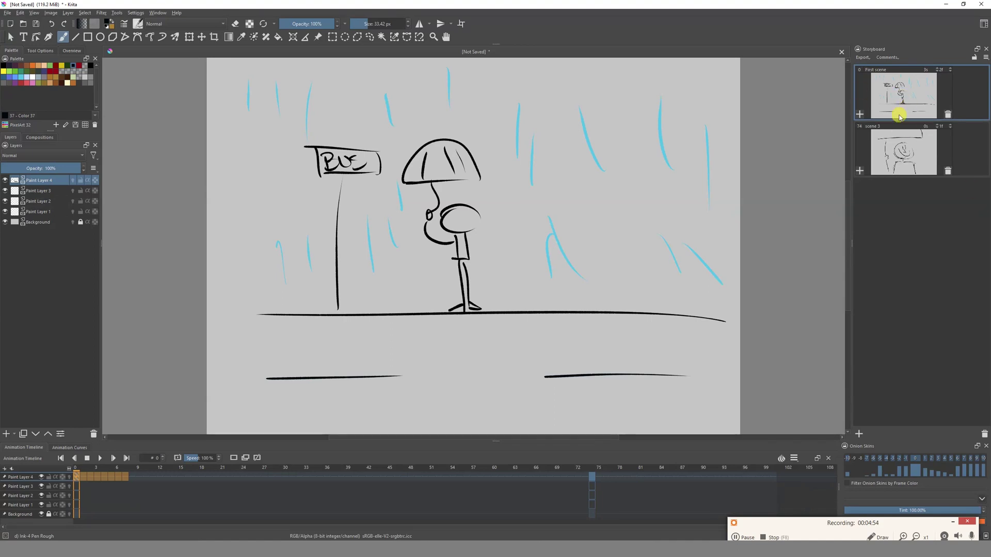
# - Widen the Storyboard docker and add a comment field named Explanation to the scenes
pyautogui.moveTo(846, 238); pyautogui.dragTo(816, 239)
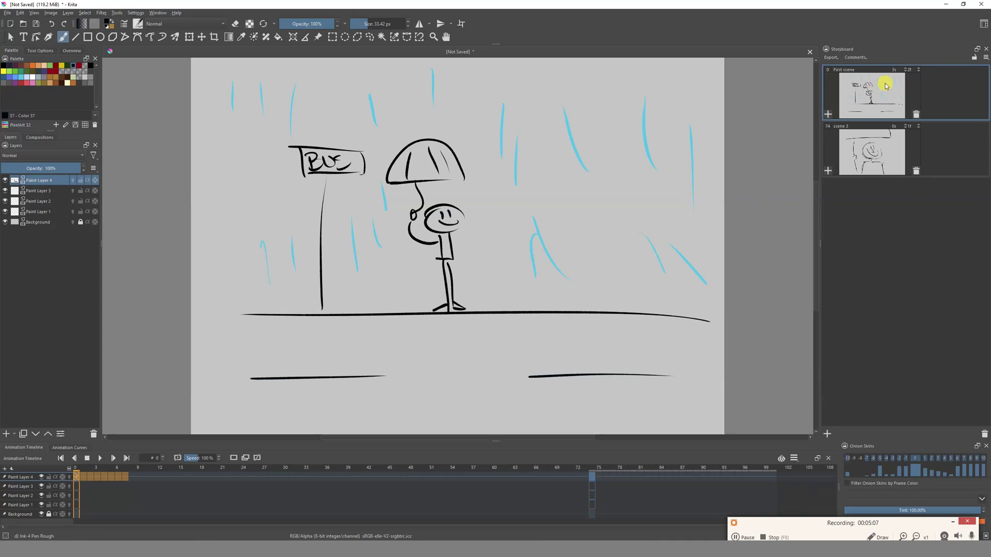
pyautogui.click(860, 58)
pyautogui.click(851, 96)
pyautogui.write('Explanation')
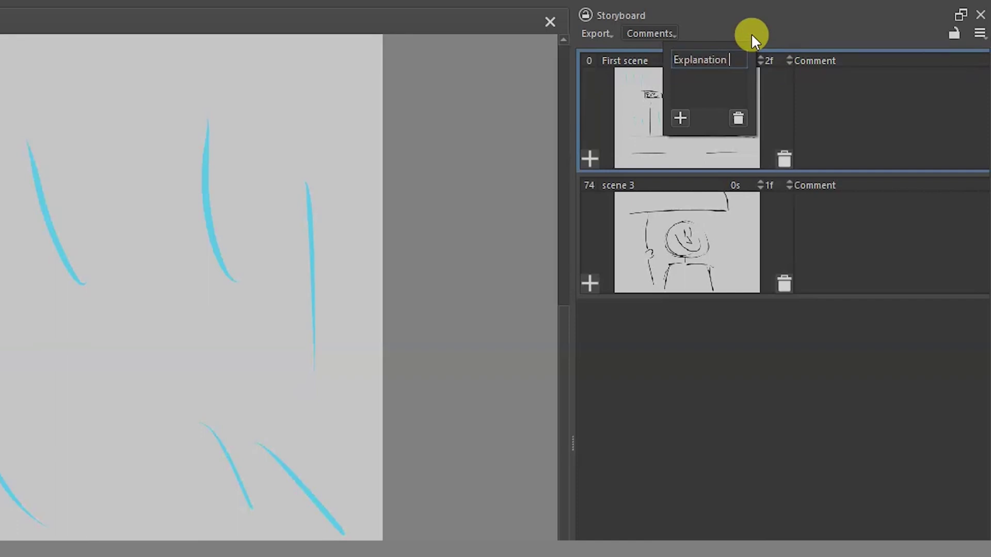
pyautogui.press('Return')
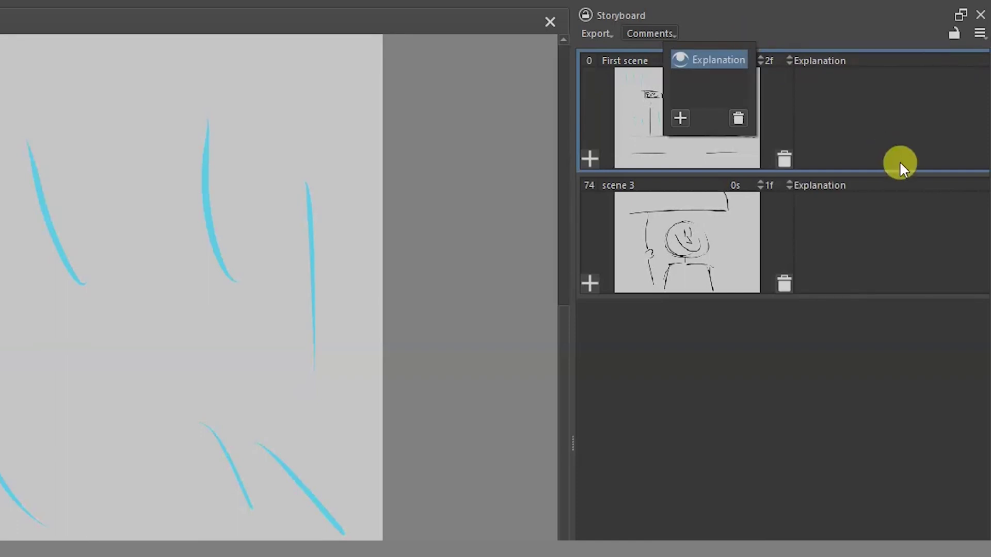
# - Enter "Guy is waiting for the bus and he is holding an umbrella" as the first scene's explanation
pyautogui.click(818, 100)
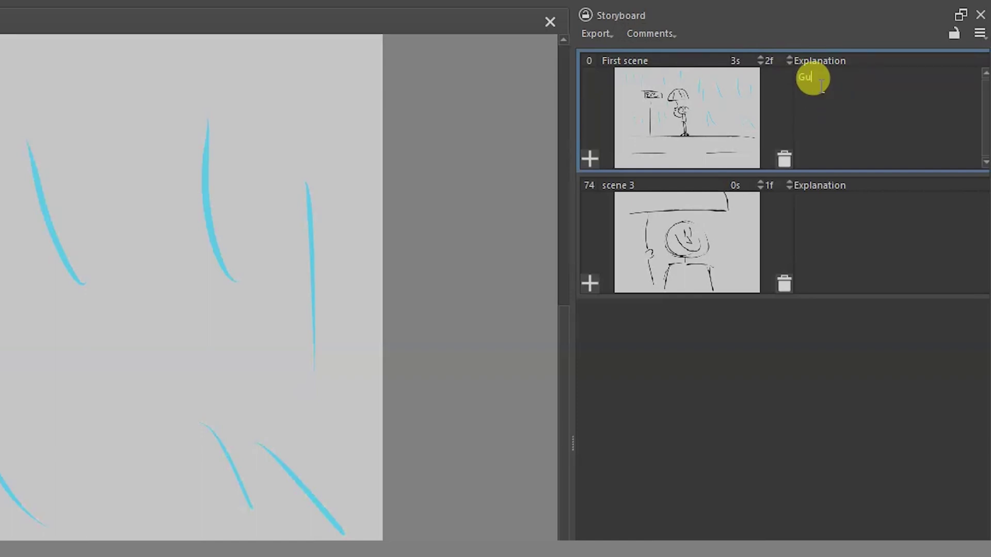
pyautogui.write('Guy is waiting for the bus and he is holding an u')
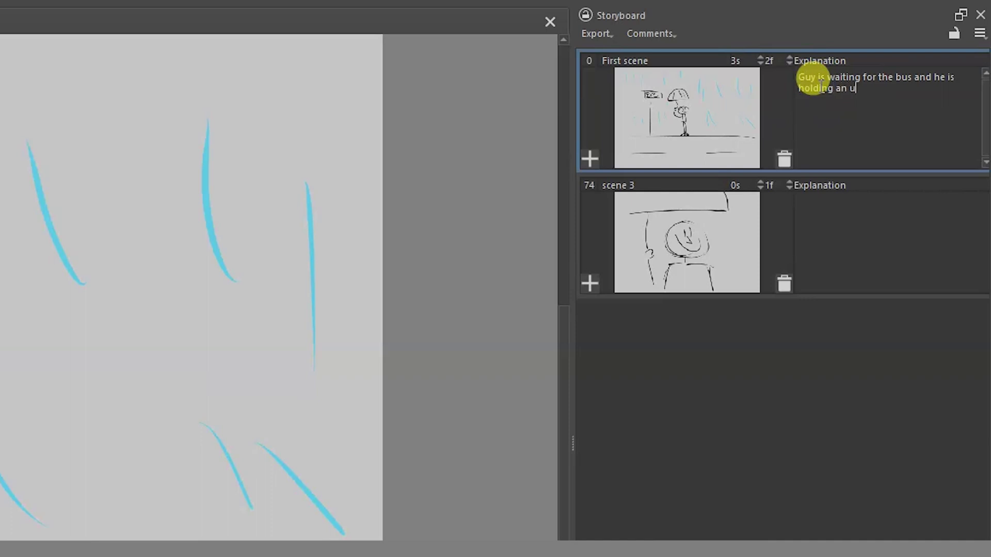
pyautogui.write('mbrell')
pyautogui.write('a')
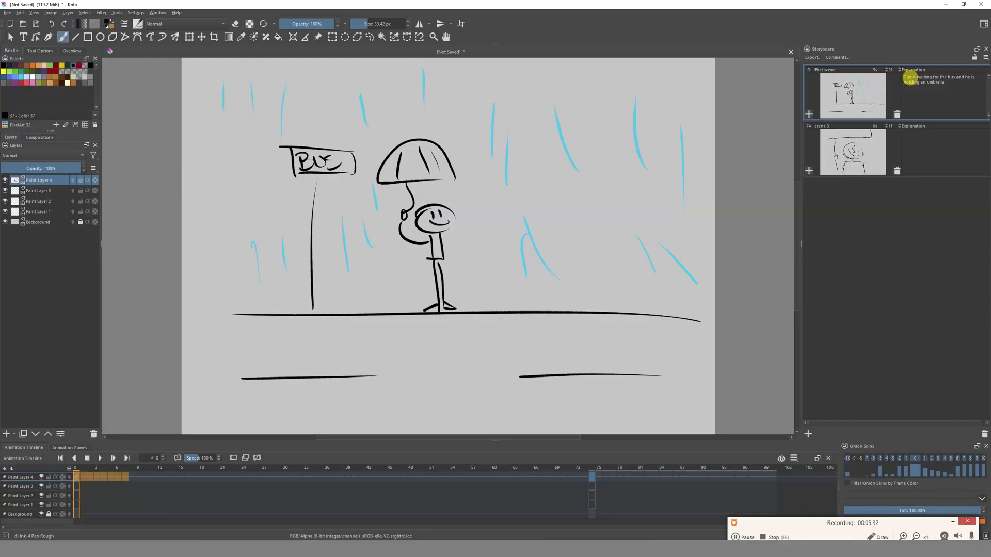
# - Enter "close up and the guy is happy" as the explanation of the close-up scene
pyautogui.click(920, 140)
pyautogui.click(936, 104)
pyautogui.click(920, 147)
pyautogui.click(915, 139)
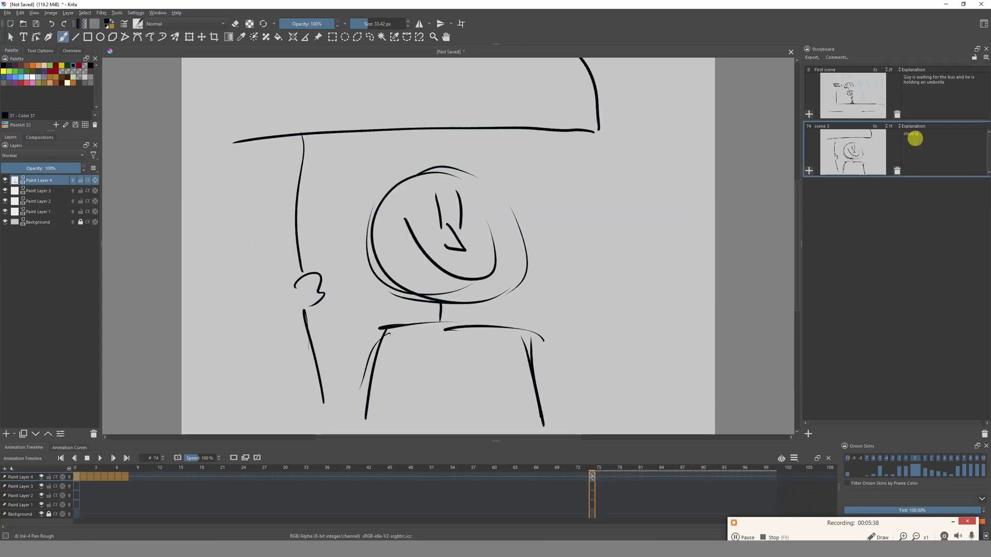
pyautogui.write('close up and the guy is happy')
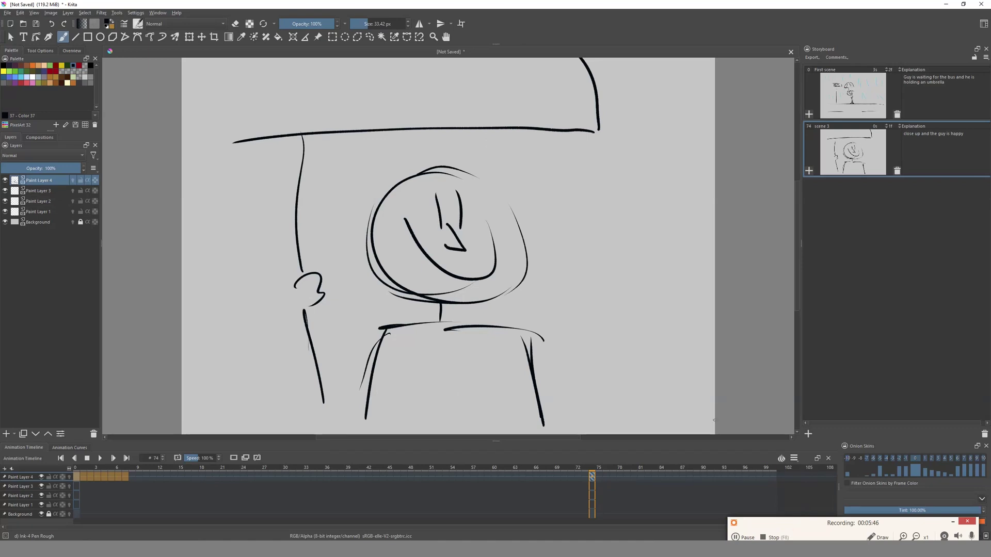
# - Play the animation to review the timing of the two scenes, and stop the playback
pyautogui.click(99, 458)
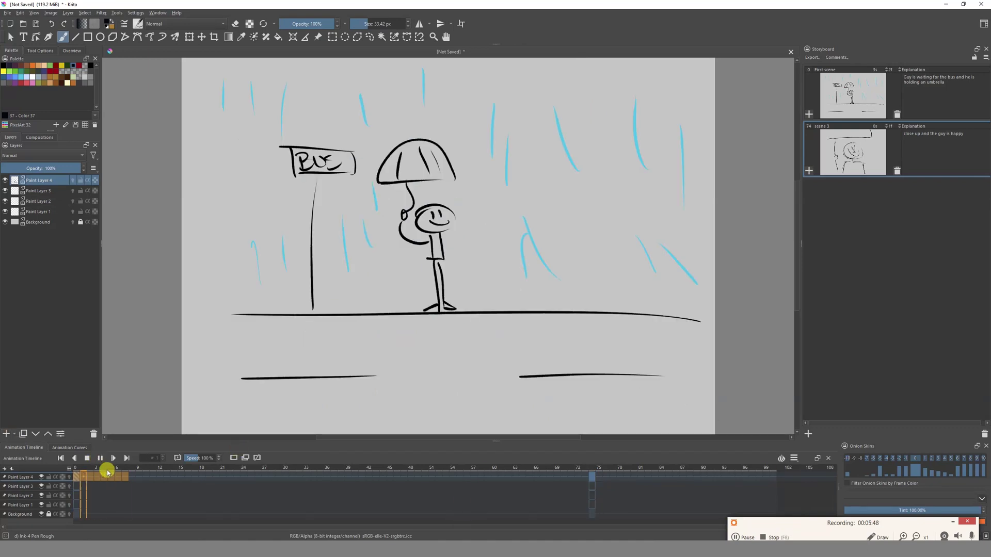
pyautogui.click(132, 504)
pyautogui.click(87, 460)
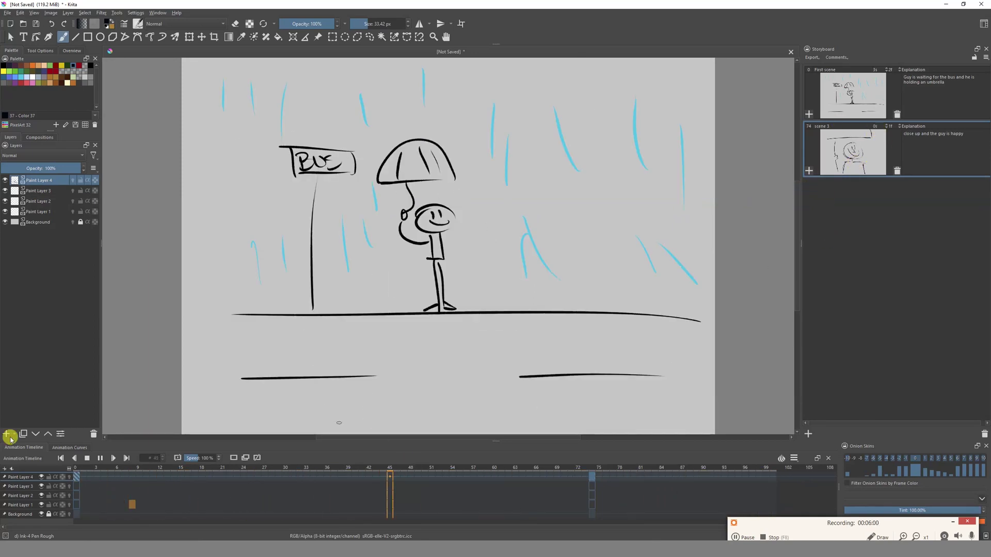
pyautogui.click(87, 458)
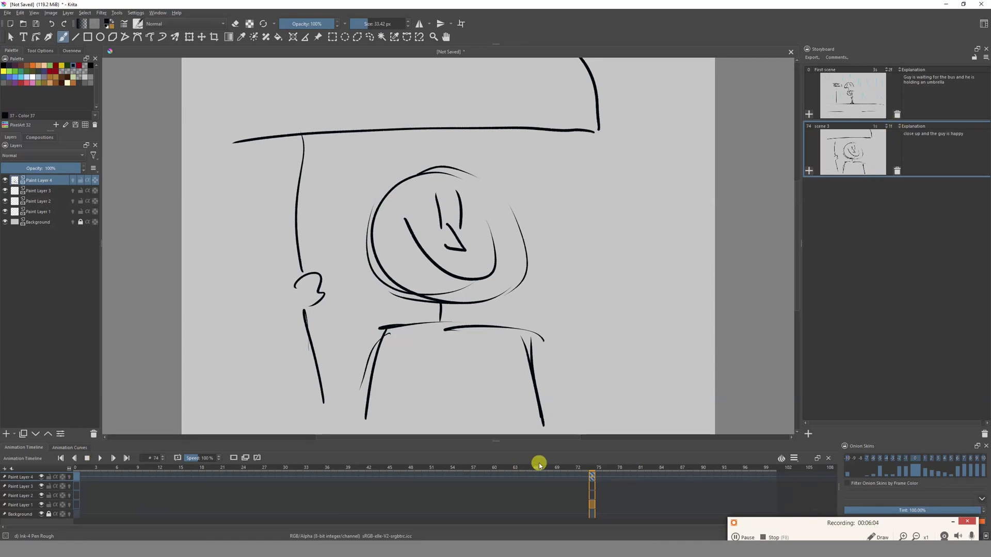
pyautogui.click(100, 458)
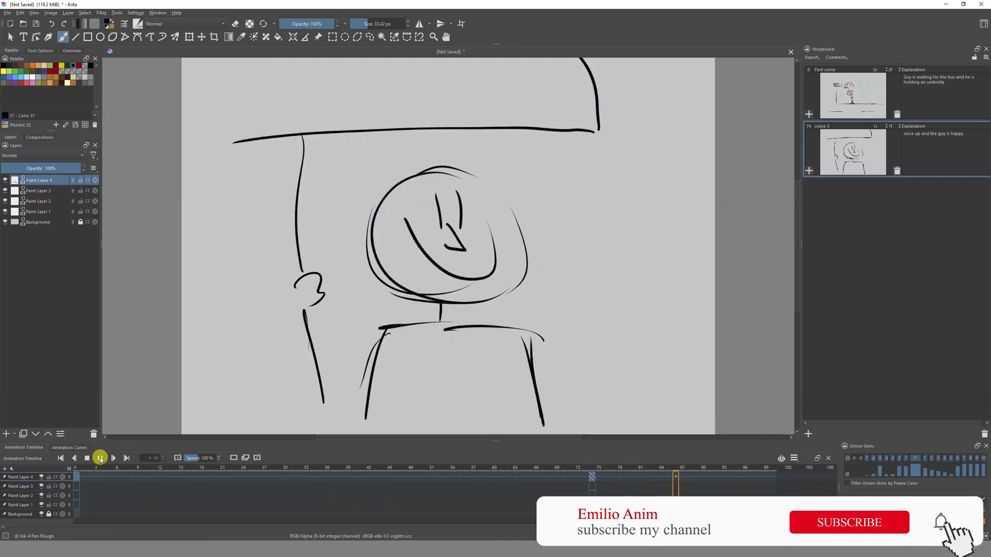
pyautogui.click(87, 458)
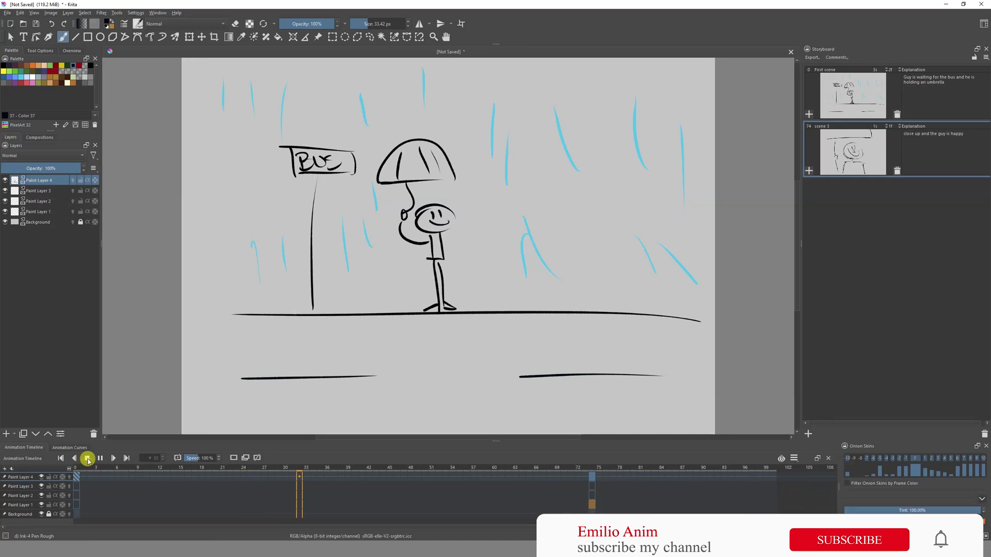
# - Add a scene after the close-up and paste a copy of the first scene's Paint Layer 4 keyframe into it at frame 99
pyautogui.click(809, 170)
pyautogui.click(853, 95)
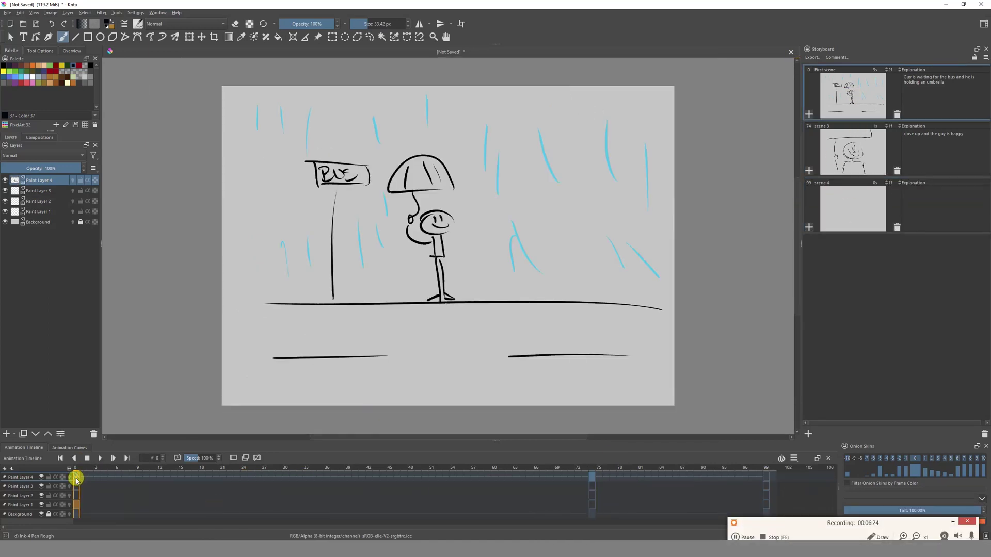
pyautogui.rightClick(77, 479)
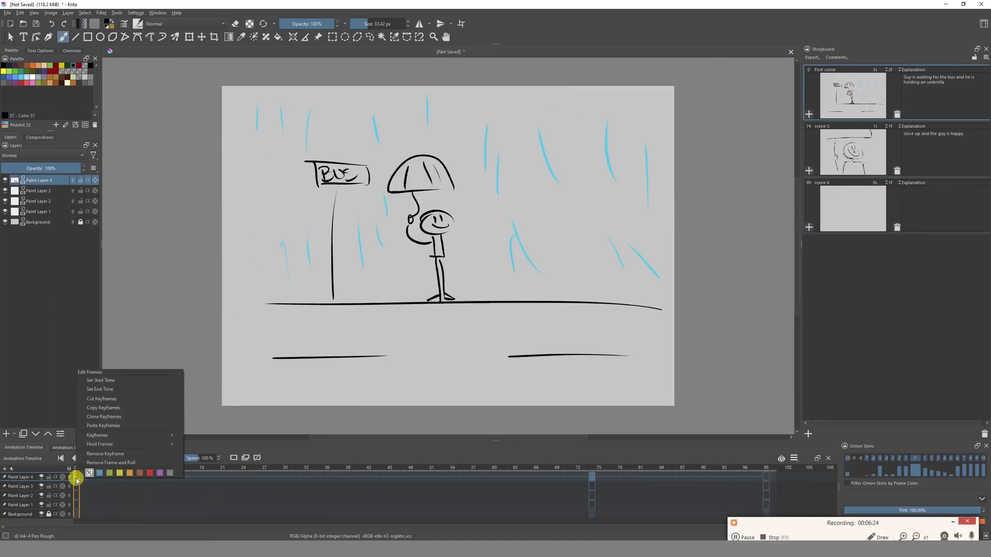
pyautogui.click(109, 409)
pyautogui.click(765, 475)
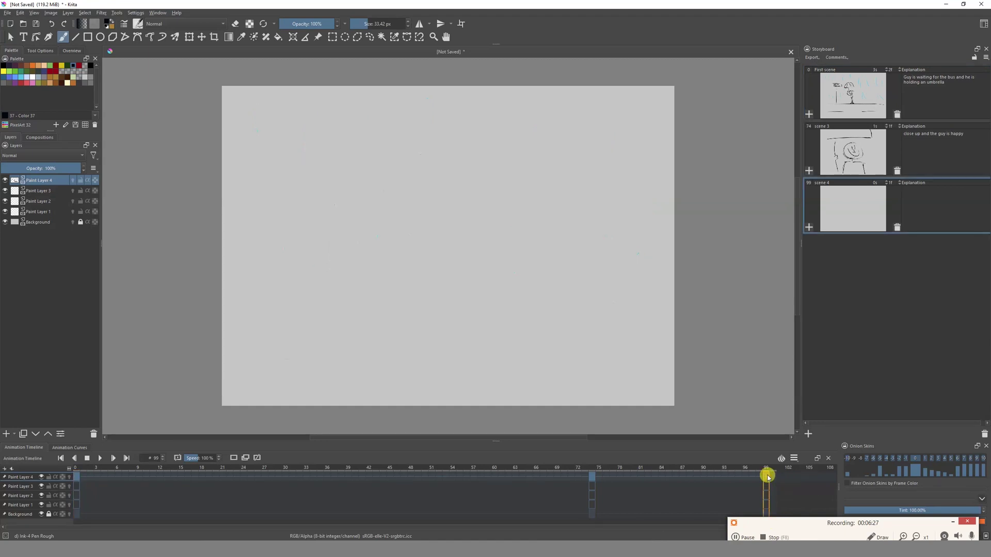
pyautogui.rightClick(767, 477)
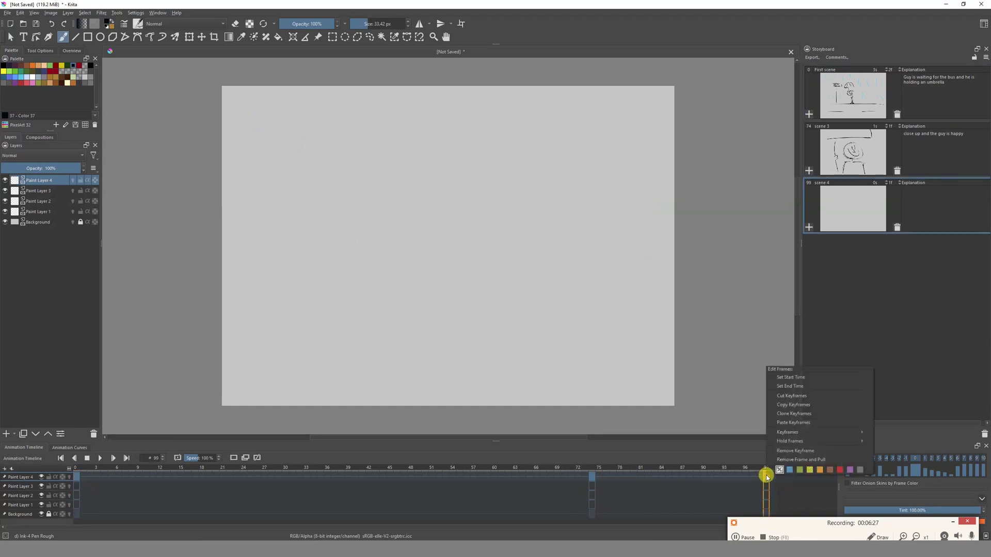
pyautogui.click(793, 422)
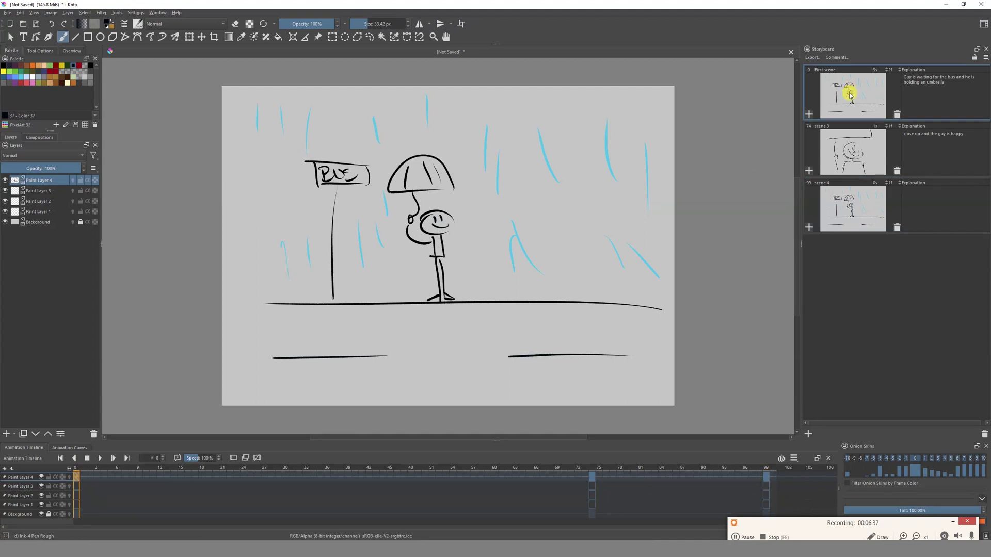
# - Draw the front of a bus entering the new scene from the canvas's right edge, with windshield, headlight, wheel and driver
pyautogui.click(847, 217)
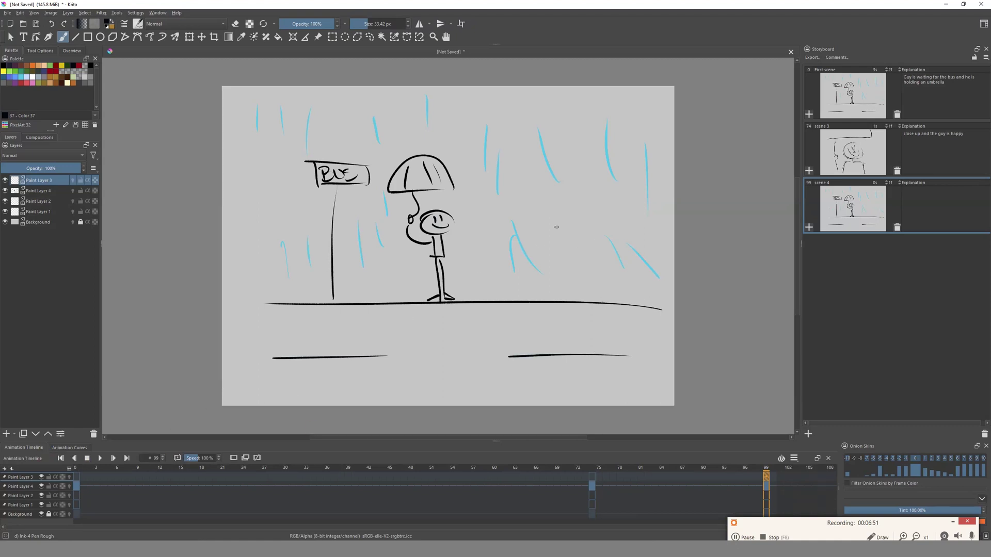
pyautogui.moveTo(550, 271); pyautogui.dragTo(555, 326)
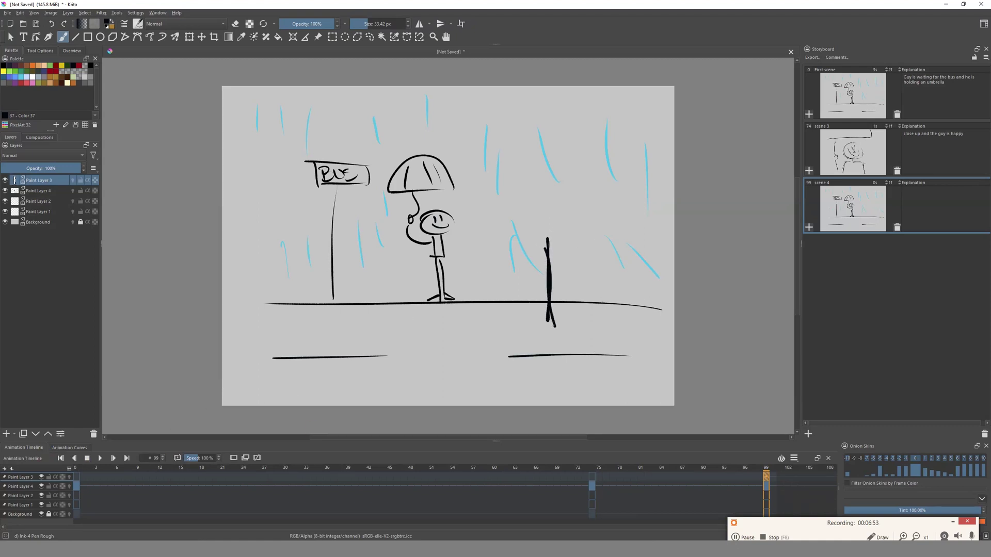
pyautogui.moveTo(538, 239)
pyautogui.mouseDown()
pyautogui.moveTo(625, 238)
pyautogui.moveTo(631, 159)
pyautogui.moveTo(674, 153)
pyautogui.mouseUp()
pyautogui.moveTo(640, 192); pyautogui.dragTo(645, 209)
pyautogui.moveTo(646, 209); pyautogui.dragTo(625, 231)
pyautogui.moveTo(548, 242); pyautogui.dragTo(583, 254)
pyautogui.moveTo(614, 299)
pyautogui.mouseDown()
pyautogui.moveTo(588, 335)
pyautogui.moveTo(581, 314)
pyautogui.mouseUp()
pyautogui.moveTo(627, 311); pyautogui.dragTo(674, 311)
pyautogui.moveTo(607, 237); pyautogui.dragTo(674, 232)
pyautogui.moveTo(660, 199); pyautogui.dragTo(661, 217)
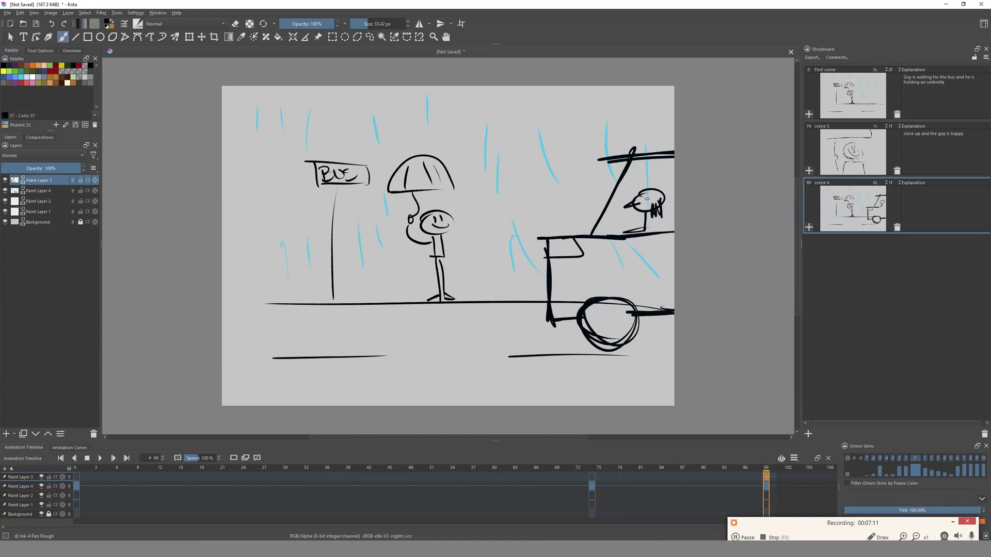
# - Set the arriving-bus scene's duration to 4 frames and add another scene after it
pyautogui.moveTo(889, 179); pyautogui.dragTo(904, 183)
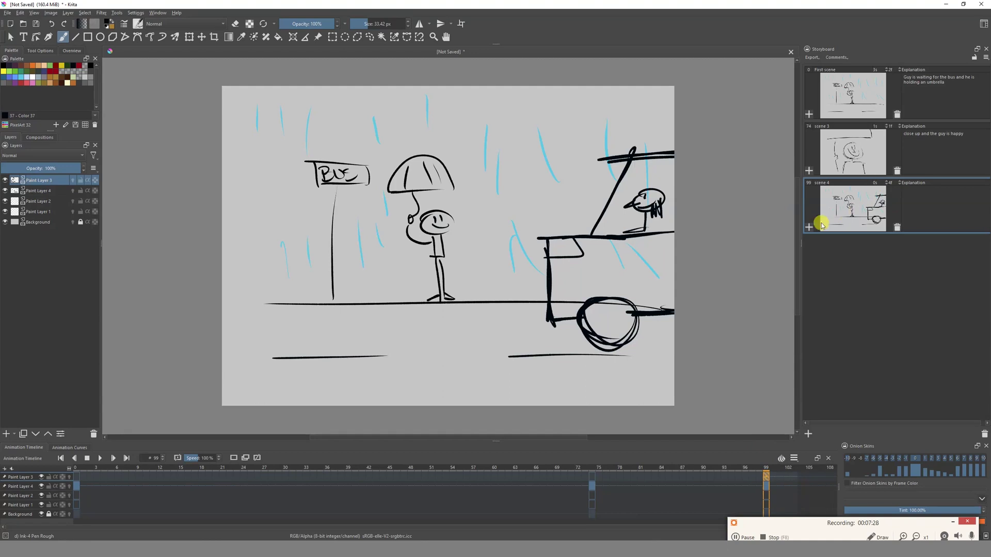
pyautogui.moveTo(594, 486); pyautogui.dragTo(767, 478)
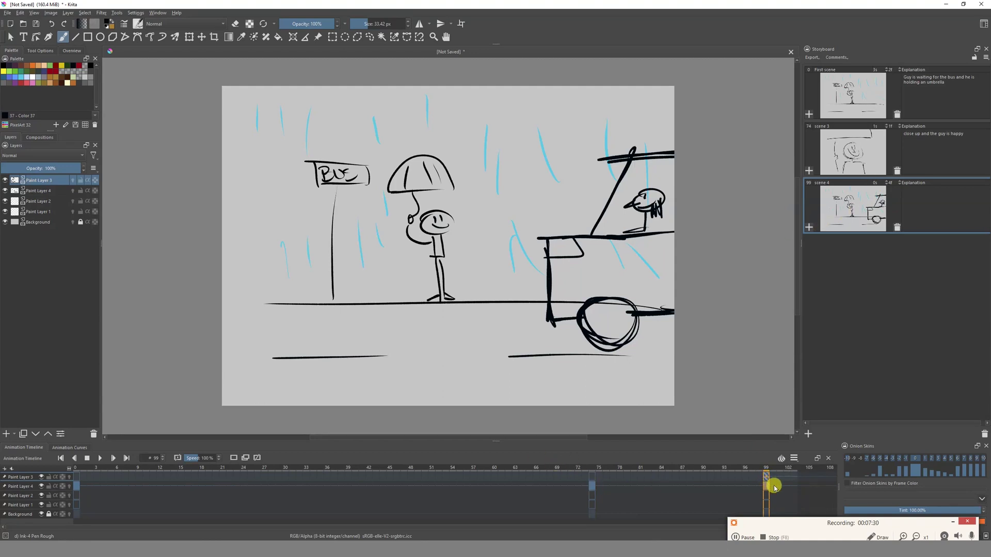
pyautogui.click(808, 228)
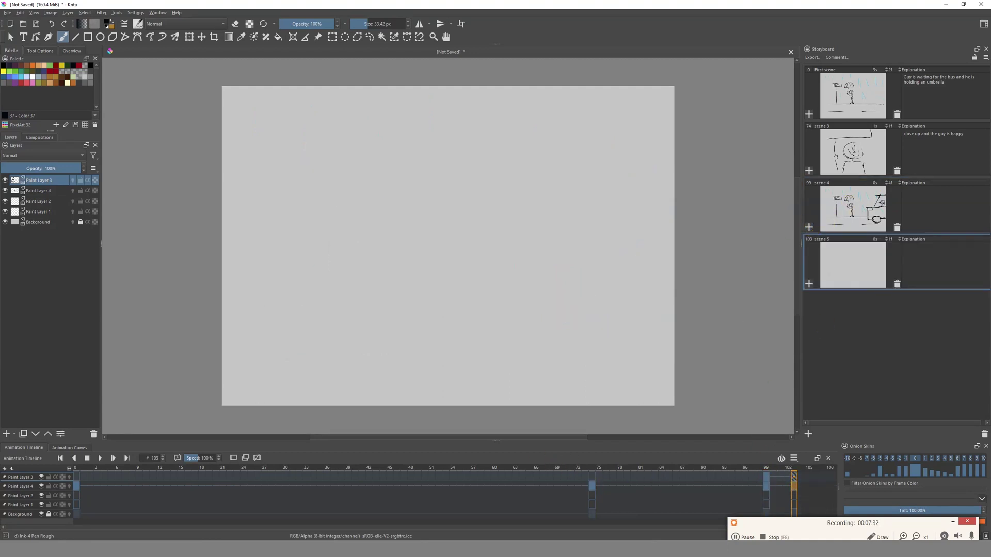
# - Copy the Paint Layer 4 keyframe at frame 99 and paste it into the new scene at frame 103
pyautogui.rightClick(765, 486)
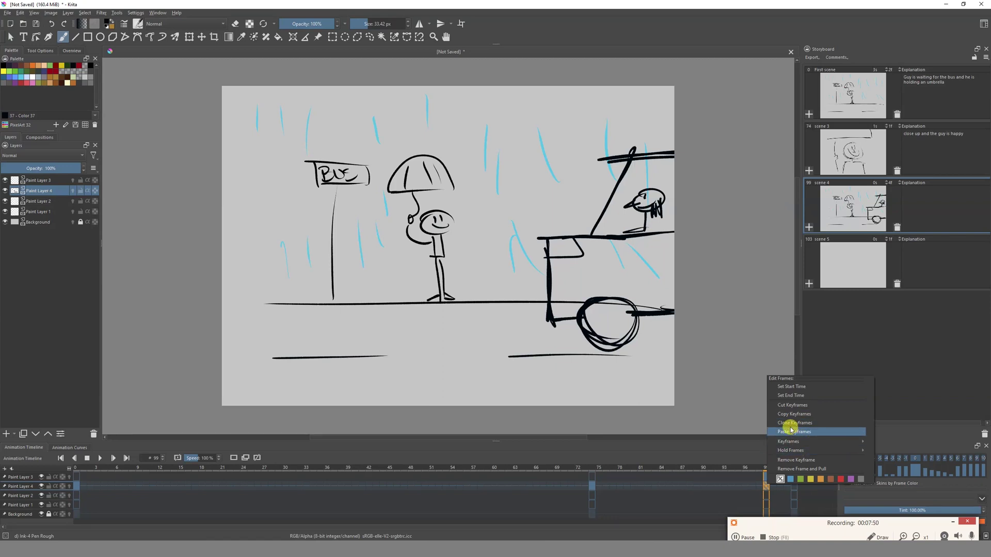
pyautogui.click(794, 415)
pyautogui.click(794, 487)
pyautogui.rightClick(793, 488)
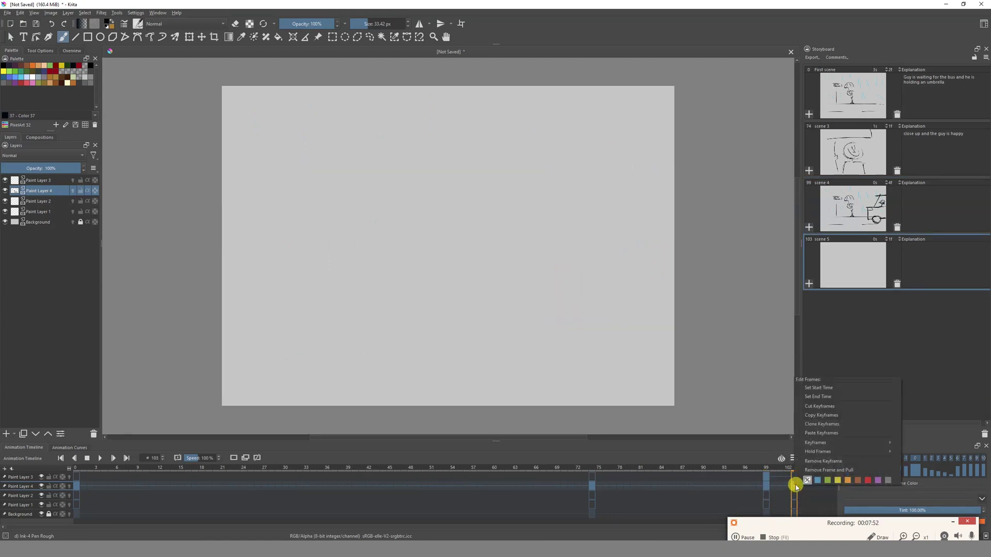
pyautogui.click(818, 433)
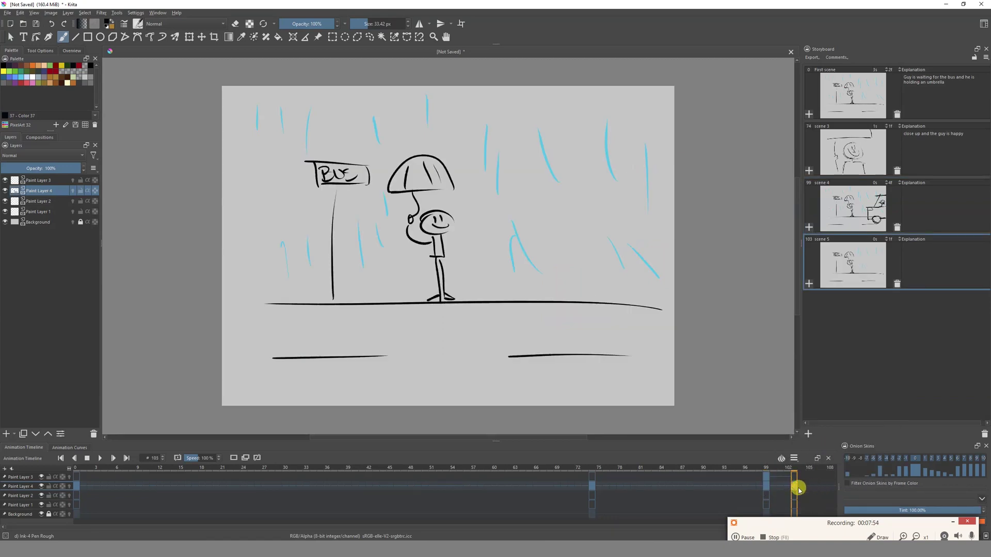
# - Draw a large black bus outline across the last scene, with sloped windshield, hood, roof, rear, underside and front wheel
pyautogui.moveTo(752, 469); pyautogui.dragTo(793, 467)
pyautogui.moveTo(379, 247); pyautogui.dragTo(421, 157)
pyautogui.moveTo(395, 170); pyautogui.dragTo(668, 157)
pyautogui.moveTo(652, 162); pyautogui.dragTo(652, 331)
pyautogui.moveTo(325, 319); pyautogui.dragTo(674, 305)
pyautogui.moveTo(364, 315)
pyautogui.mouseDown()
pyautogui.moveTo(384, 337)
pyautogui.moveTo(405, 315)
pyautogui.mouseUp()
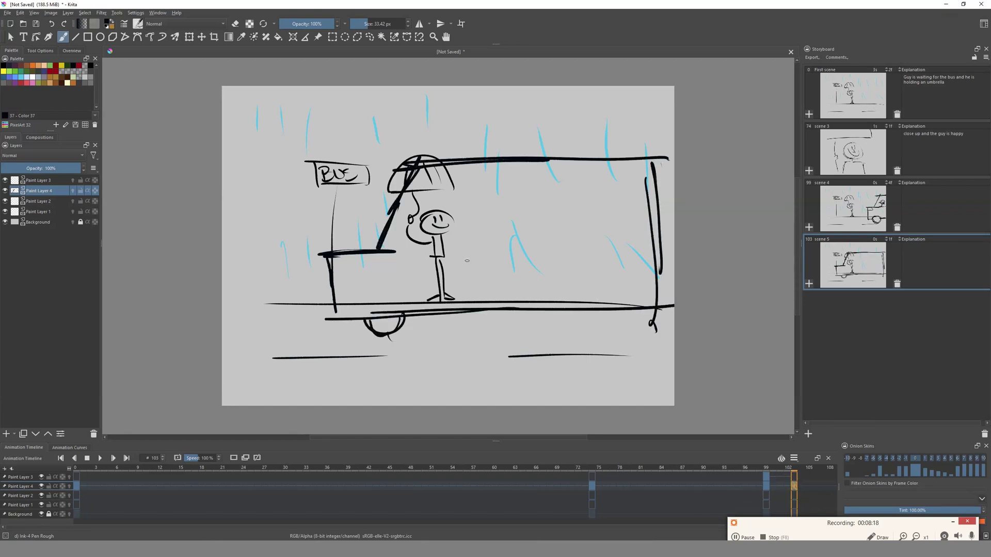
# - Erase the figure and umbrella that show through the bus body, using an enlarged eraser brush
pyautogui.press(']')
pyautogui.press(']')
pyautogui.press(']')
pyautogui.press(']')
pyautogui.moveTo(431, 222)
pyautogui.mouseDown()
pyautogui.moveTo(418, 175)
pyautogui.moveTo(439, 238)
pyautogui.mouseUp()
pyautogui.hotkey('ctrl', 'z')
pyautogui.moveTo(413, 170)
pyautogui.mouseDown()
pyautogui.moveTo(439, 294)
pyautogui.moveTo(361, 304)
pyautogui.mouseUp()
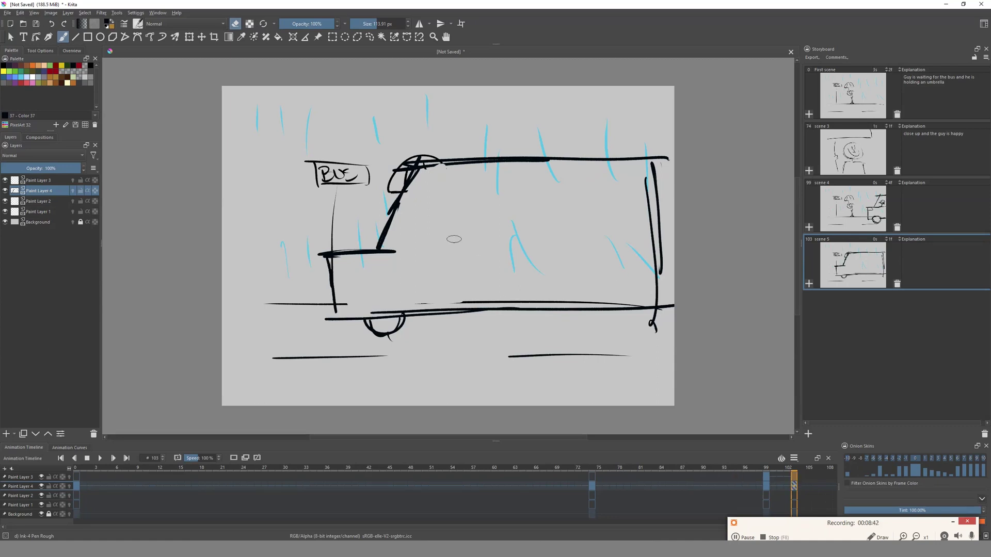
# - Draw the driver, the window outline and a row of passenger heads inside the bus
pyautogui.moveTo(392, 229); pyautogui.dragTo(421, 227)
pyautogui.moveTo(445, 173)
pyautogui.mouseDown()
pyautogui.moveTo(437, 247)
pyautogui.moveTo(659, 246)
pyautogui.mouseUp()
pyautogui.moveTo(474, 209); pyautogui.dragTo(473, 237)
pyautogui.moveTo(516, 209); pyautogui.dragTo(516, 238)
pyautogui.moveTo(560, 211); pyautogui.dragTo(560, 240)
# - Paint thick light-blue water splashes along the lower side of the bus with an enlarged brush
pyautogui.click(21, 76)
pyautogui.press(']')
pyautogui.press(']')
pyautogui.press(']')
pyautogui.moveTo(294, 330); pyautogui.dragTo(454, 268)
# - Paint a light-blue puddle on the road in the first scene, the arriving-bus scene and the passing-bus scene
pyautogui.click(852, 95)
pyautogui.moveTo(335, 320); pyautogui.dragTo(572, 321)
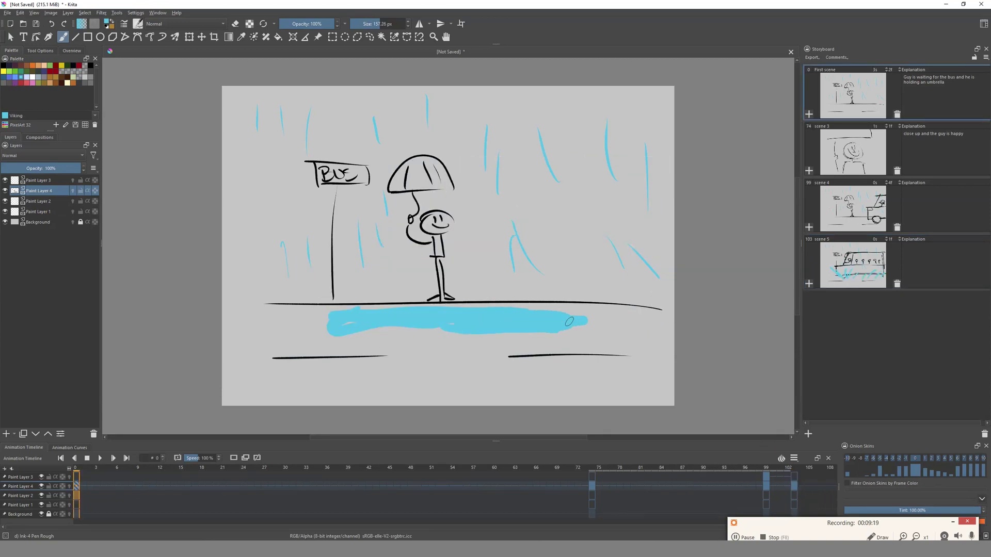
pyautogui.click(860, 198)
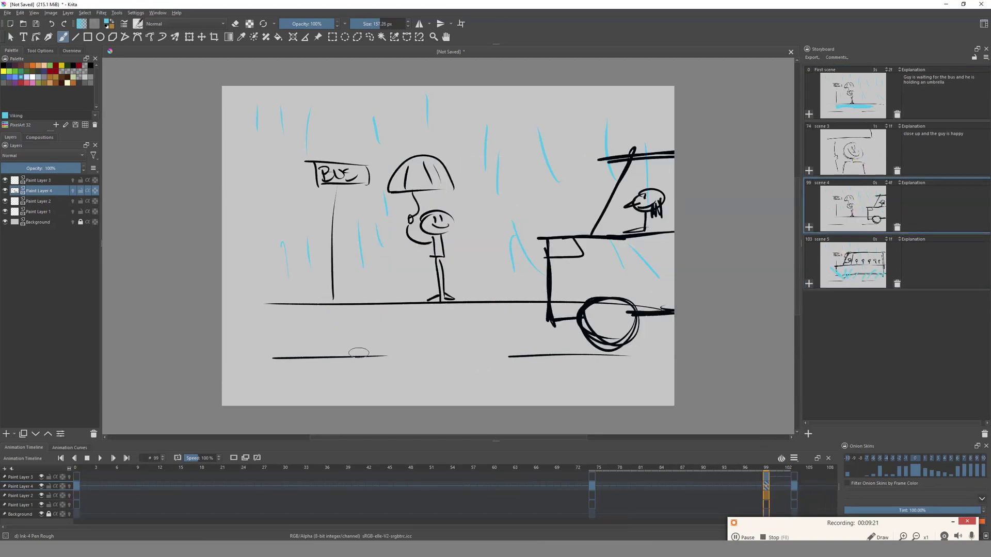
pyautogui.moveTo(425, 308)
pyautogui.mouseDown()
pyautogui.moveTo(426, 321)
pyautogui.moveTo(516, 315)
pyautogui.moveTo(458, 330)
pyautogui.mouseUp()
pyautogui.click(795, 473)
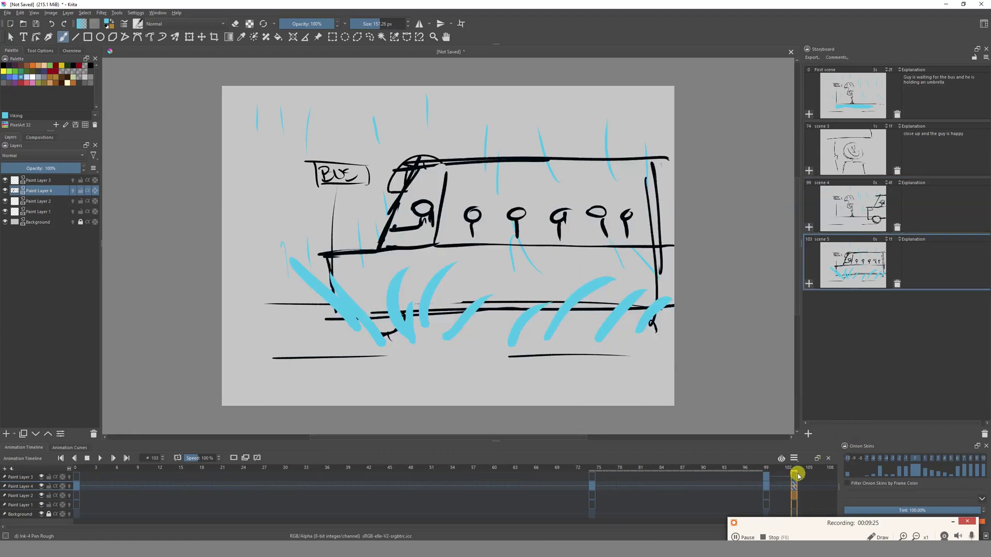
pyautogui.moveTo(433, 330)
pyautogui.mouseDown()
pyautogui.moveTo(583, 327)
pyautogui.moveTo(481, 335)
pyautogui.mouseUp()
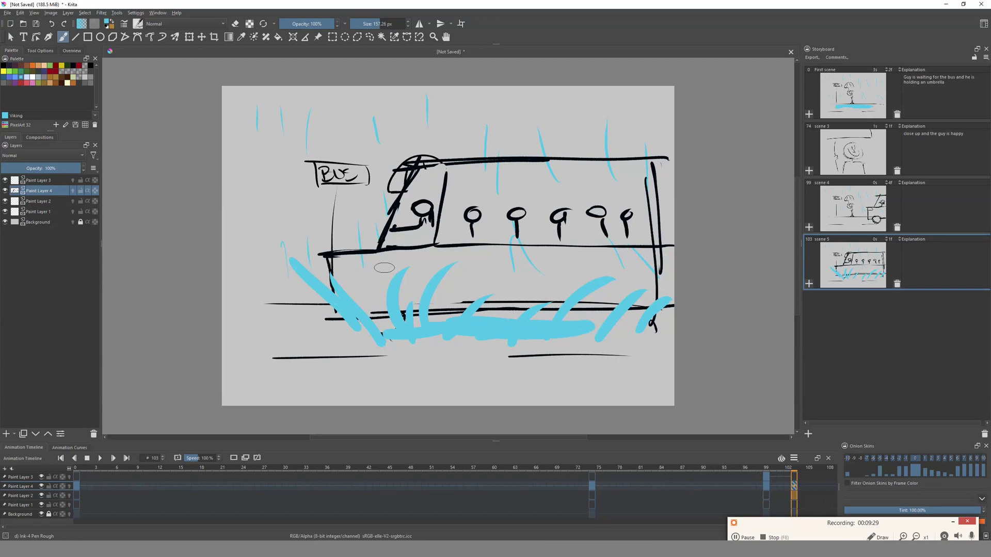
# - Paint more thick light-blue splashes beside the bus stop sign, above the roof and at the rear of the bus in scene 5
pyautogui.moveTo(301, 221)
pyautogui.mouseDown()
pyautogui.moveTo(233, 175)
pyautogui.moveTo(308, 223)
pyautogui.moveTo(285, 137)
pyautogui.mouseUp()
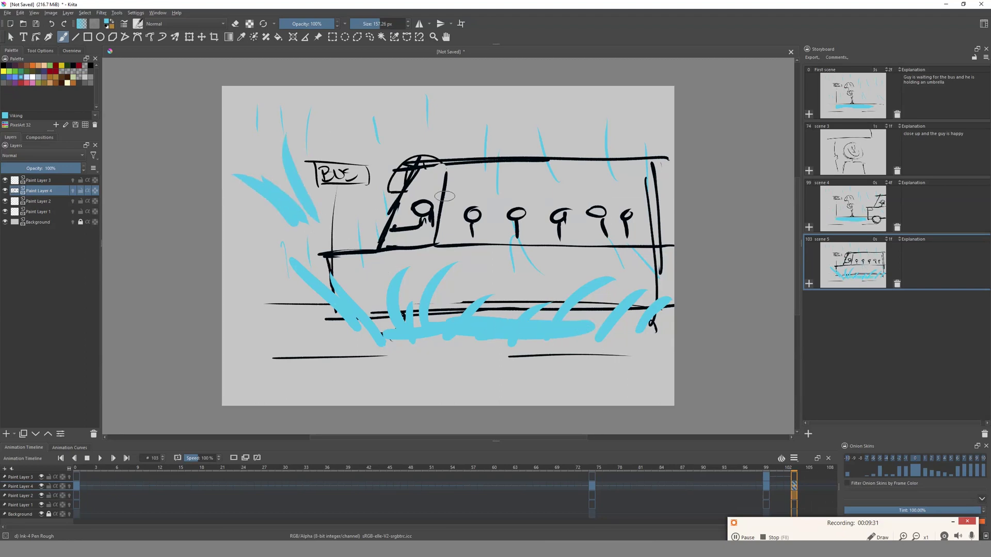
pyautogui.moveTo(600, 132); pyautogui.dragTo(666, 97)
pyautogui.moveTo(671, 170); pyautogui.dragTo(658, 265)
# - Scrub and play the animation to check the timing between the arriving-bus and passing-bus scenes
pyautogui.click(802, 474)
pyautogui.moveTo(801, 478)
pyautogui.mouseDown()
pyautogui.moveTo(818, 476)
pyautogui.moveTo(779, 476)
pyautogui.mouseUp()
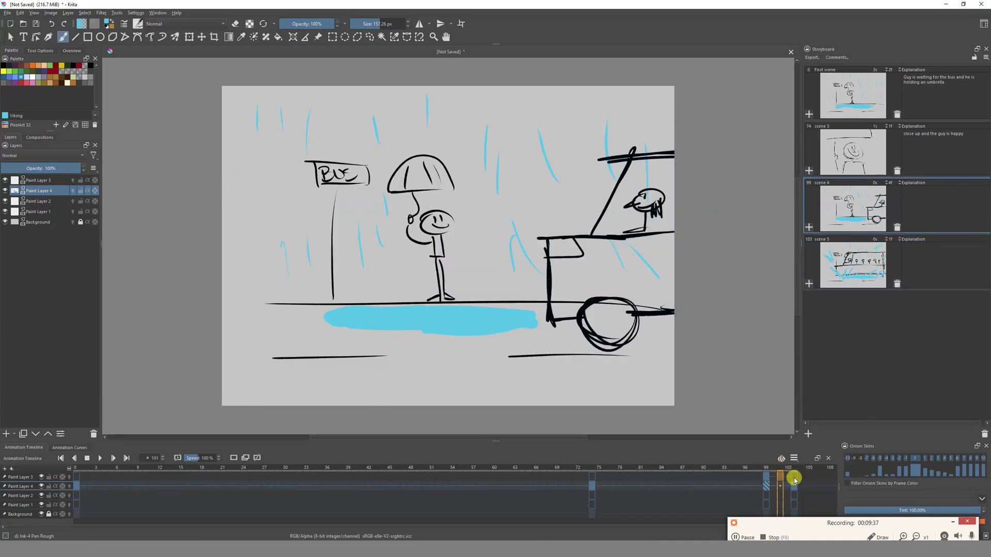
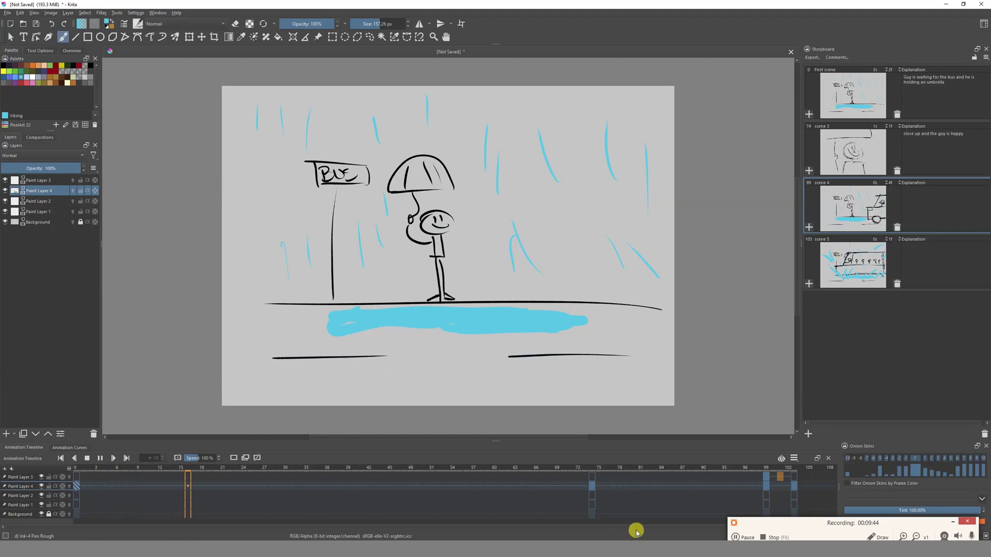
pyautogui.click(100, 458)
pyautogui.moveTo(768, 470); pyautogui.dragTo(800, 468)
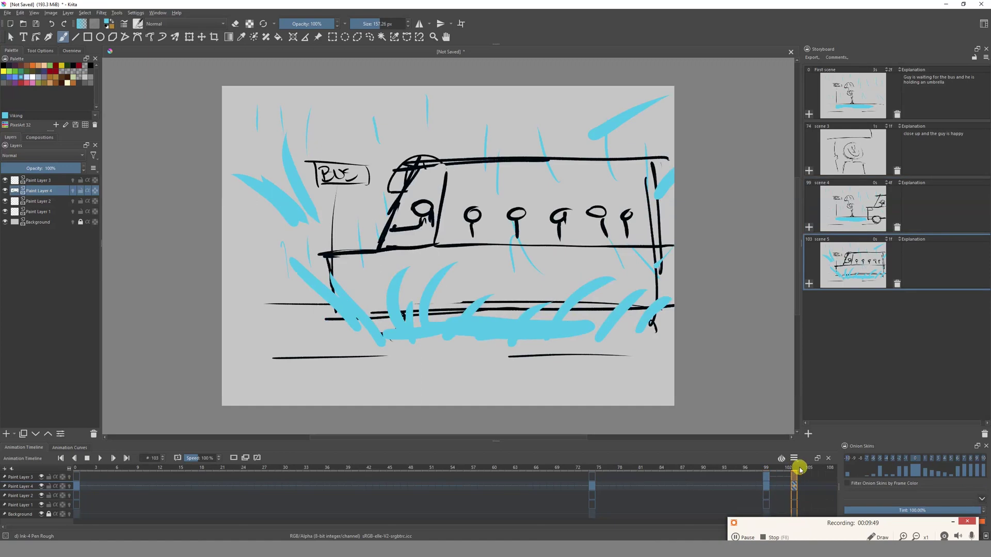
# - Set the durations of scene 4 to 15 frames, scene 5 to 10 frames and the close-up scene 3 to 2 s 1 frame
pyautogui.click(766, 469)
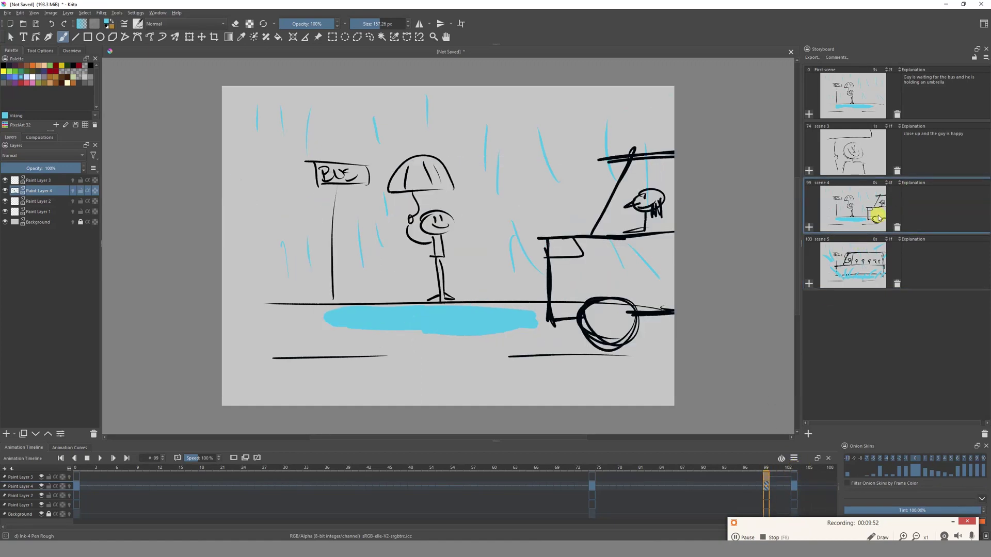
pyautogui.scroll(5, 900, 183)
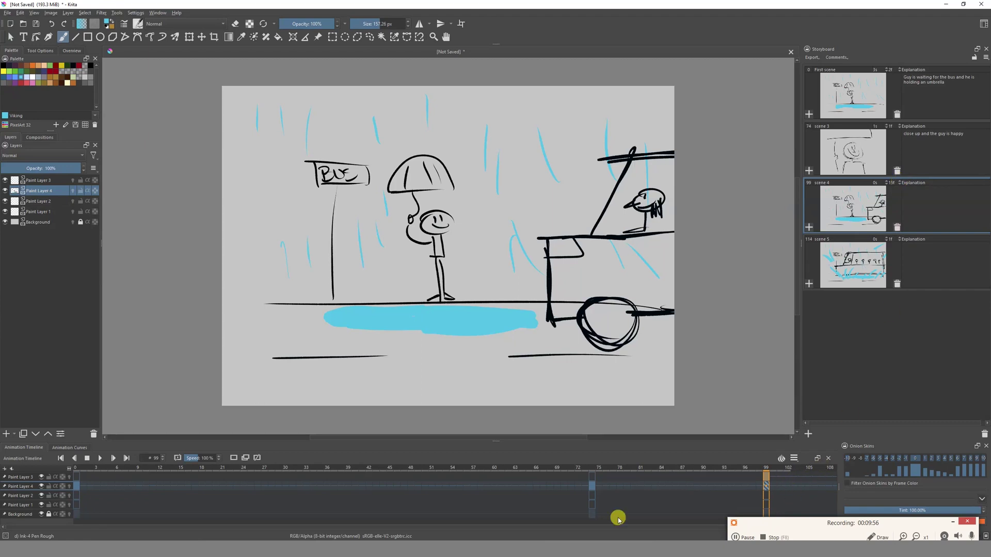
pyautogui.click(889, 242)
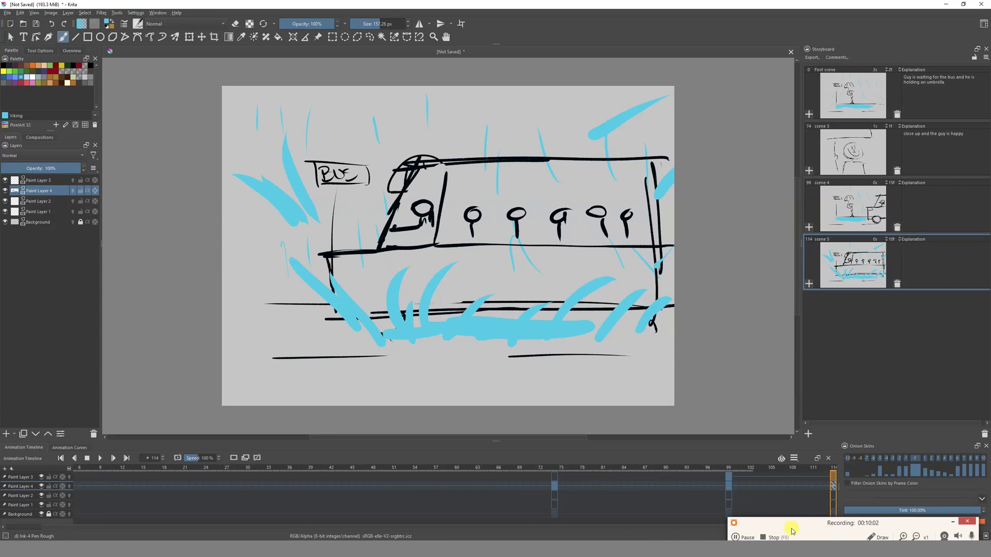
pyautogui.click(100, 458)
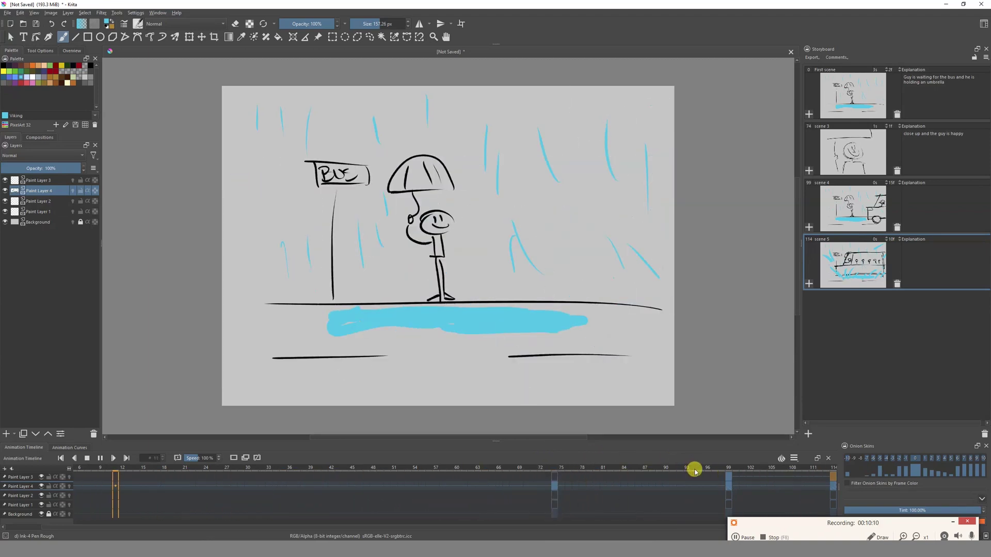
pyautogui.scroll(1, 877, 127)
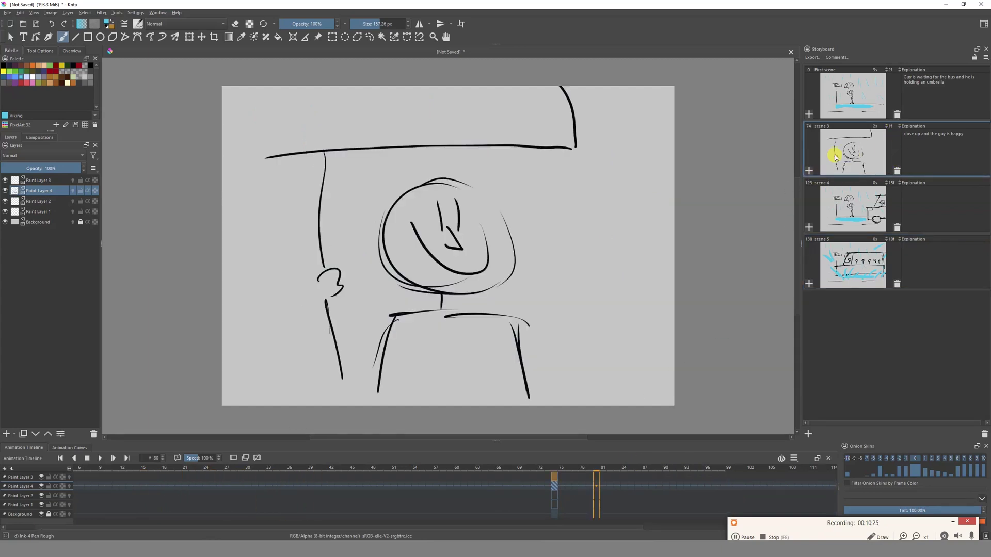
# - Add scene 6 after the passing-bus scene and copy the first scene's Paint Layer 4 keyframe into it
pyautogui.click(865, 267)
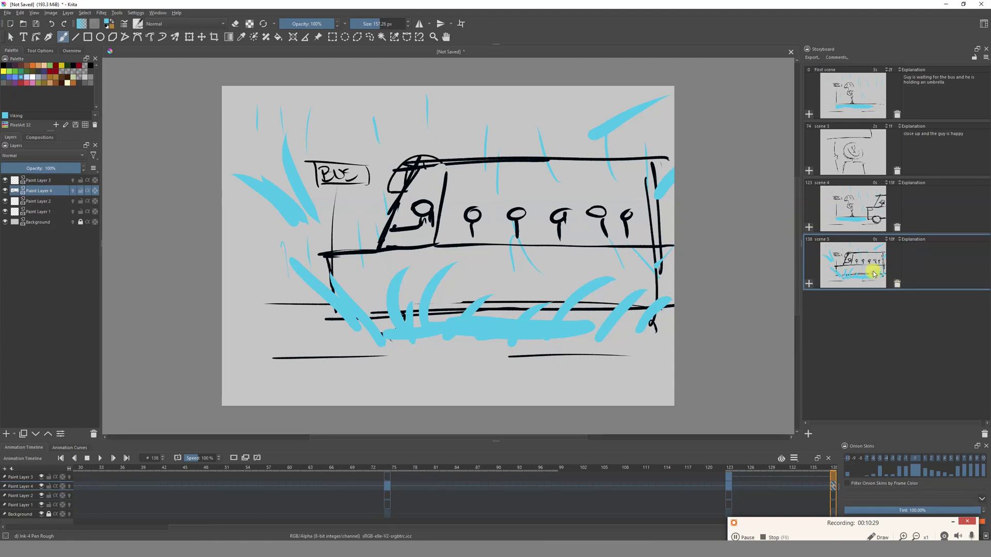
pyautogui.click(859, 110)
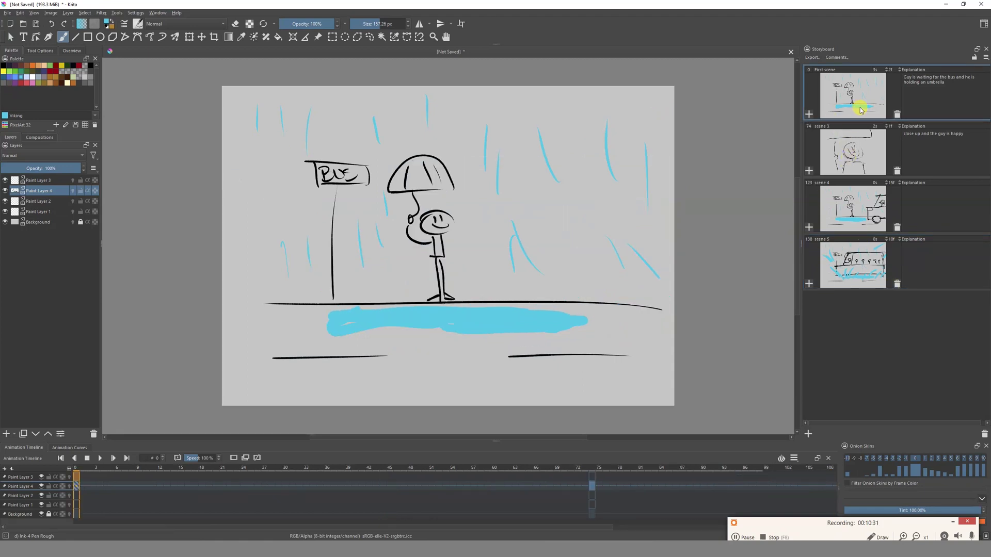
pyautogui.rightClick(861, 99)
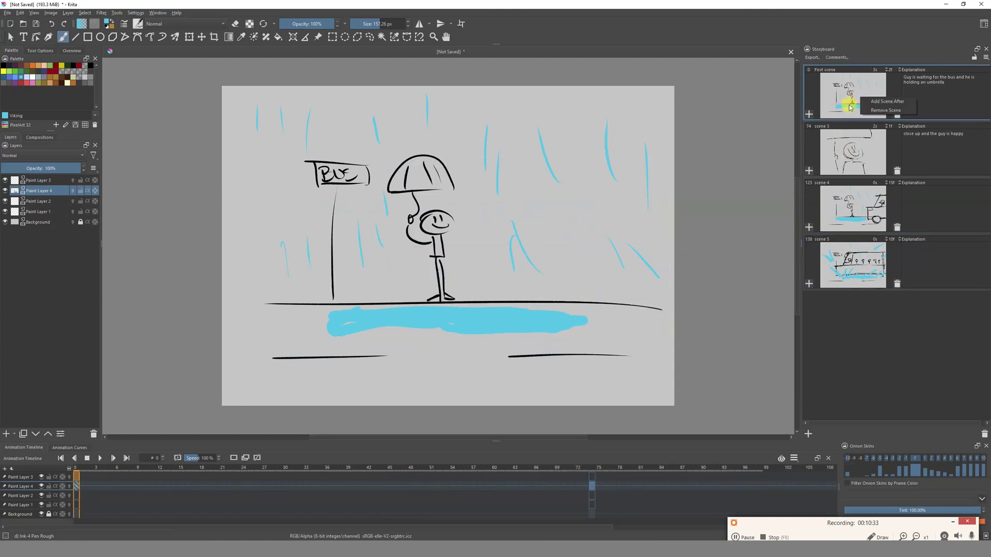
pyautogui.click(836, 98)
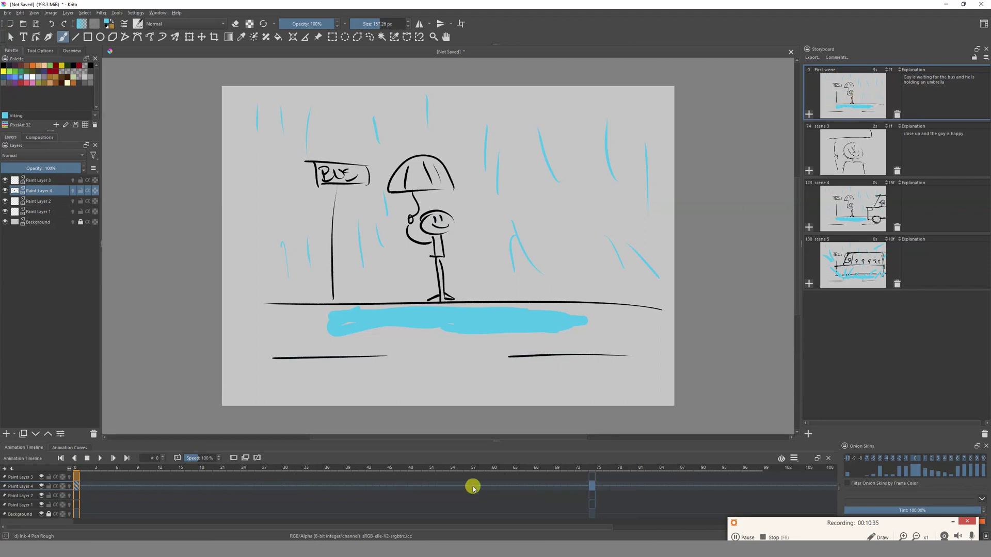
pyautogui.rightClick(76, 485)
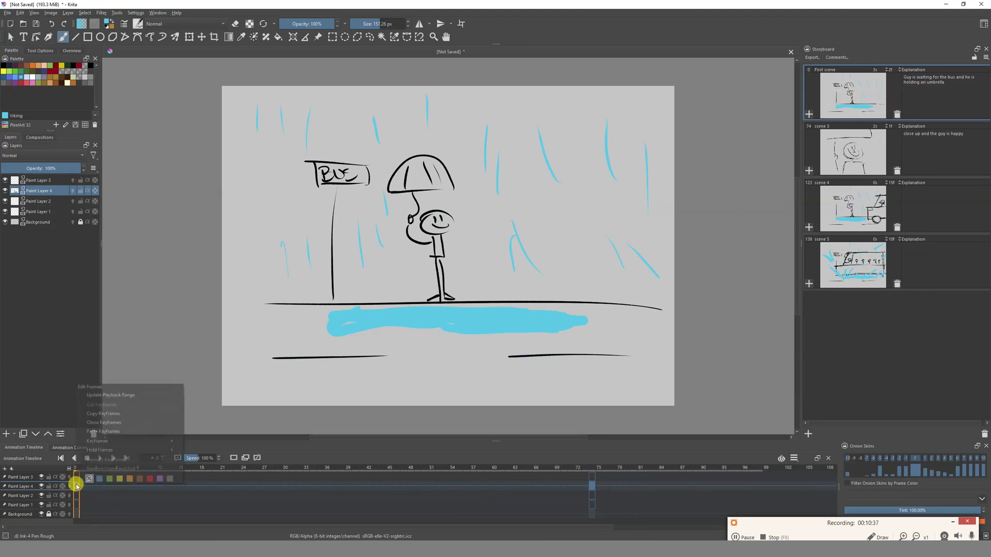
pyautogui.click(88, 409)
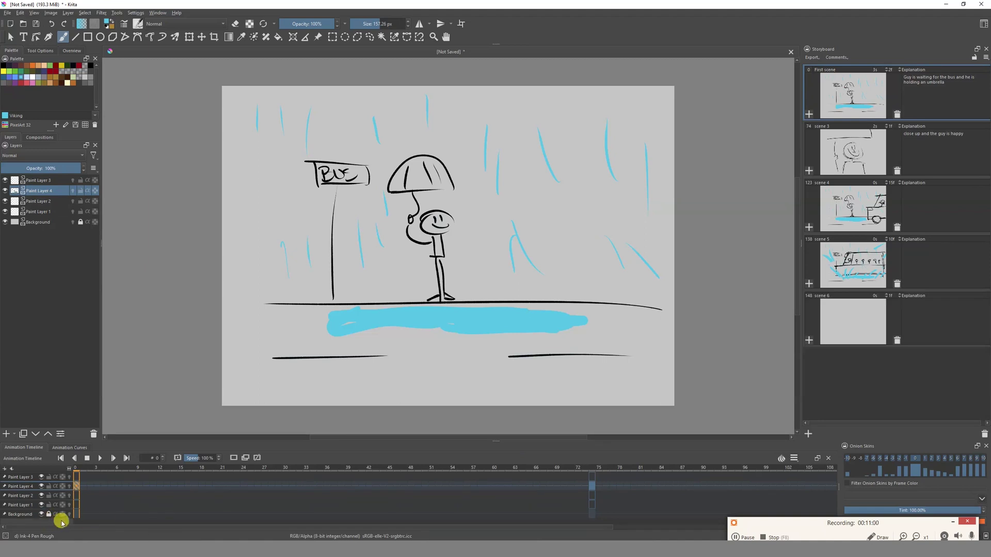
pyautogui.moveTo(592, 469); pyautogui.dragTo(804, 481)
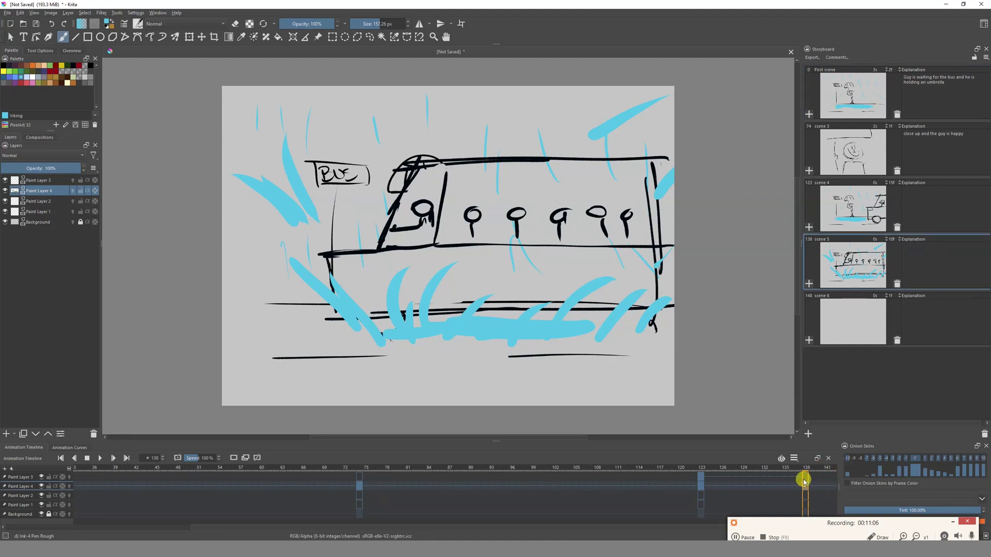
pyautogui.click(847, 327)
pyautogui.rightClick(835, 485)
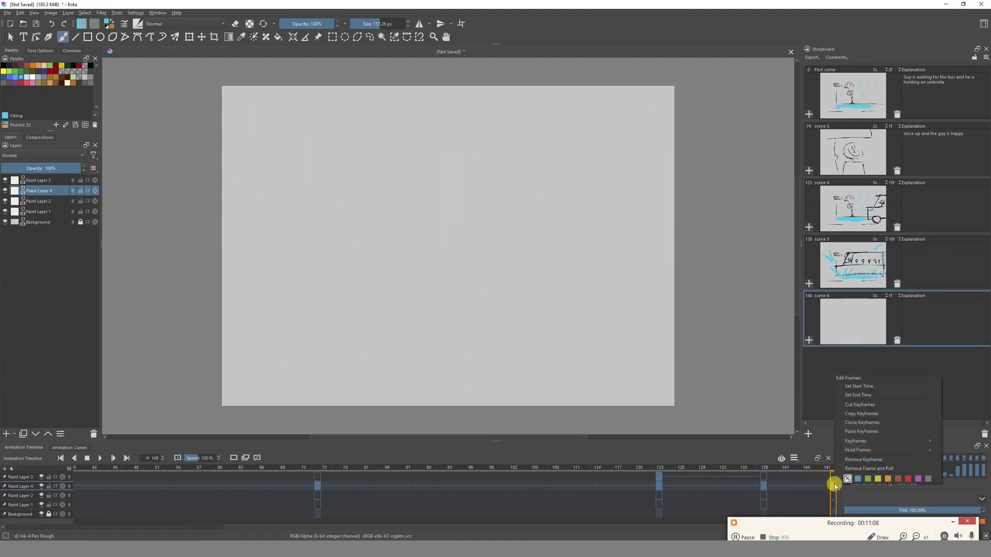
pyautogui.click(865, 424)
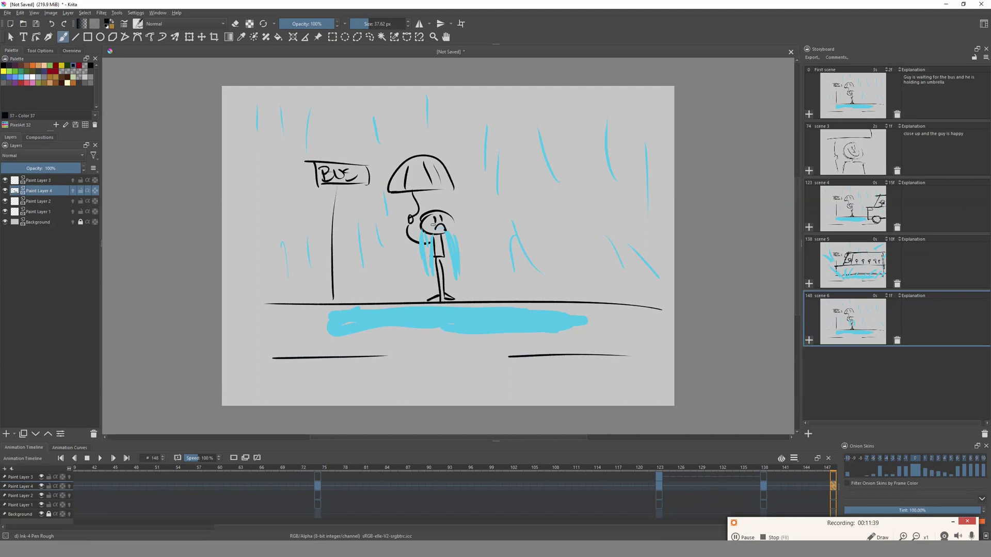
# - Paint light-blue water dripping from the umbrella in scene 6, and set scene 6 to 1 s 7 frames and scene 5 to 14 frames
pyautogui.click(21, 77)
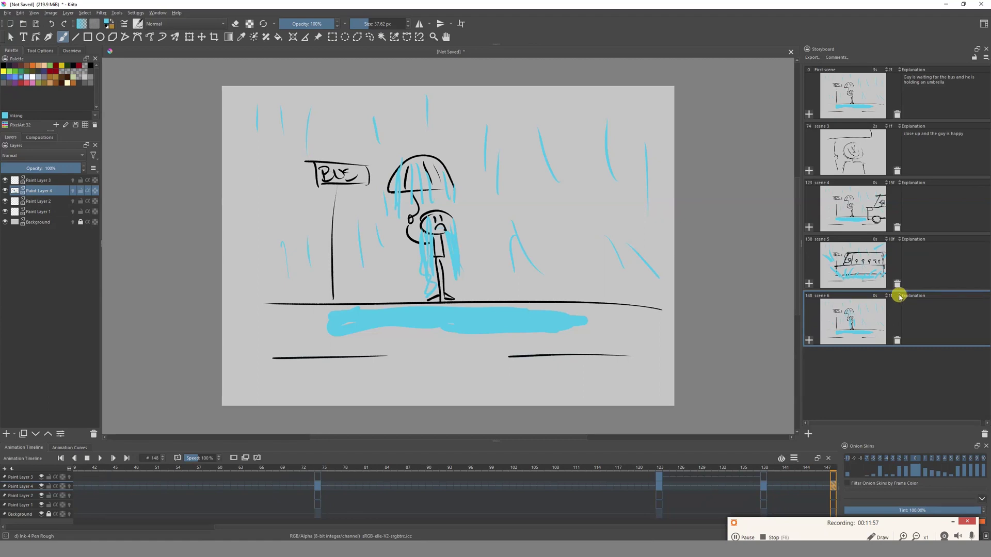
pyautogui.scroll(2, 900, 296)
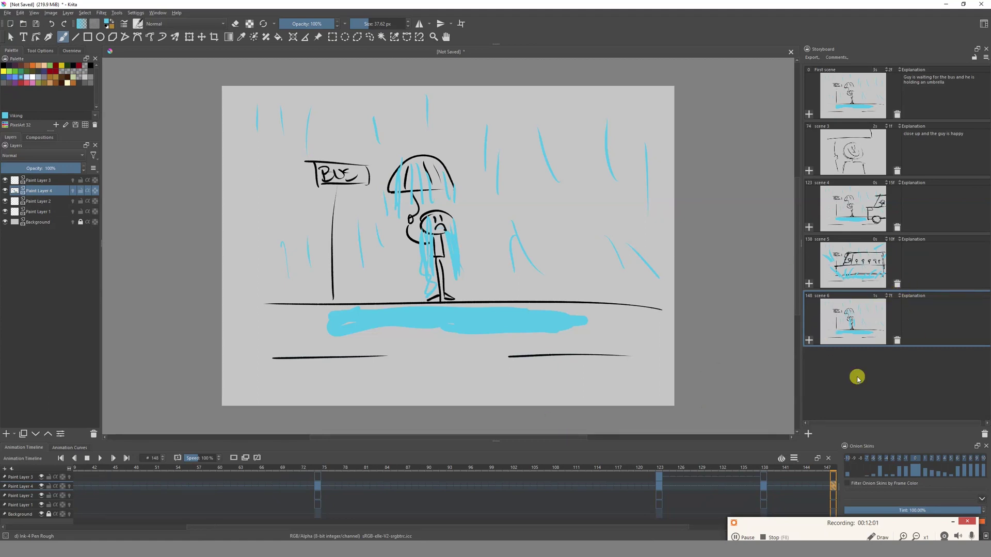
pyautogui.scroll(4, 894, 240)
# - Play back the whole storyboard animation to check the scene timing, and stop in the first scene
pyautogui.press('space')
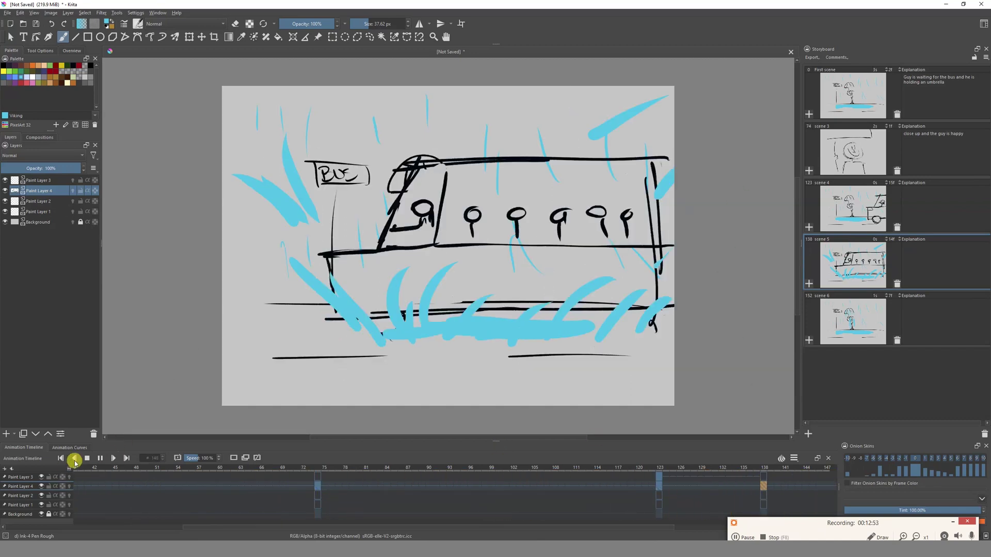
pyautogui.click(97, 458)
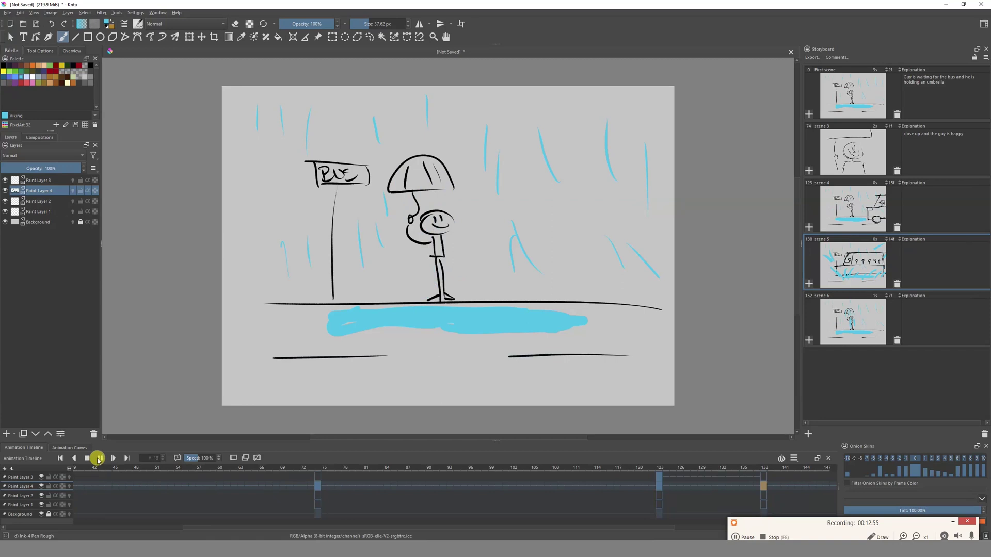
pyautogui.click(119, 467)
# - Start exporting the storyboard as PDF on A4 pages and set the page orientation to Landscape
pyautogui.click(811, 60)
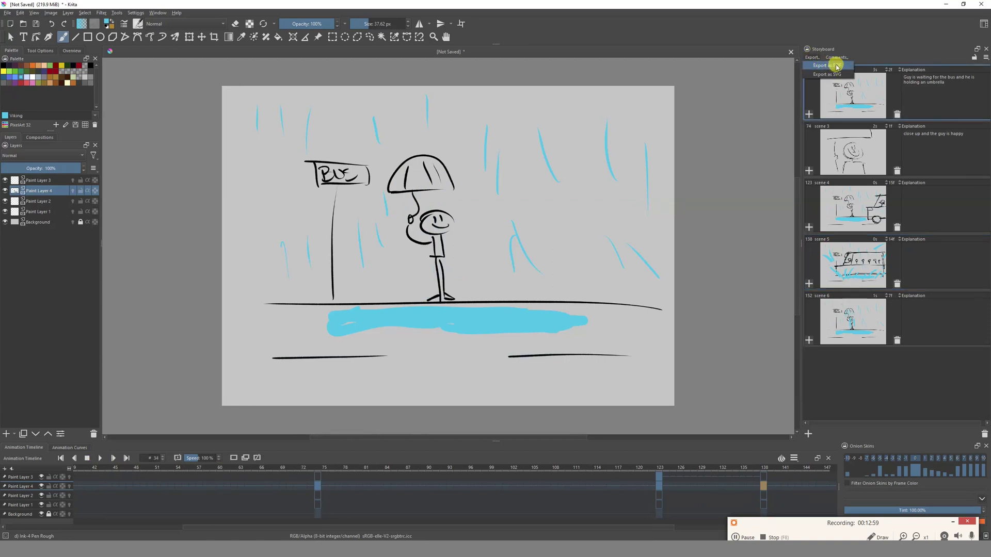
pyautogui.click(813, 57)
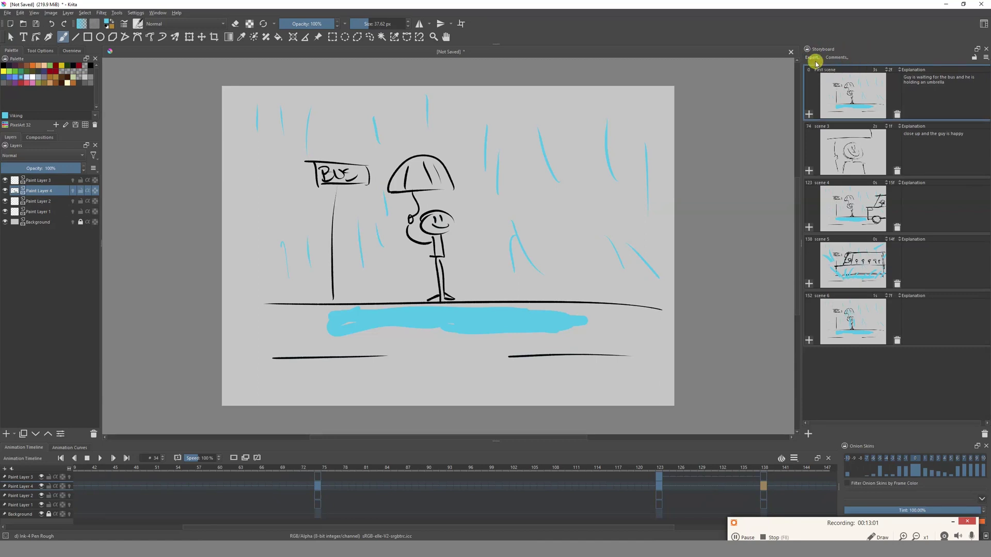
pyautogui.click(815, 58)
pyautogui.click(824, 67)
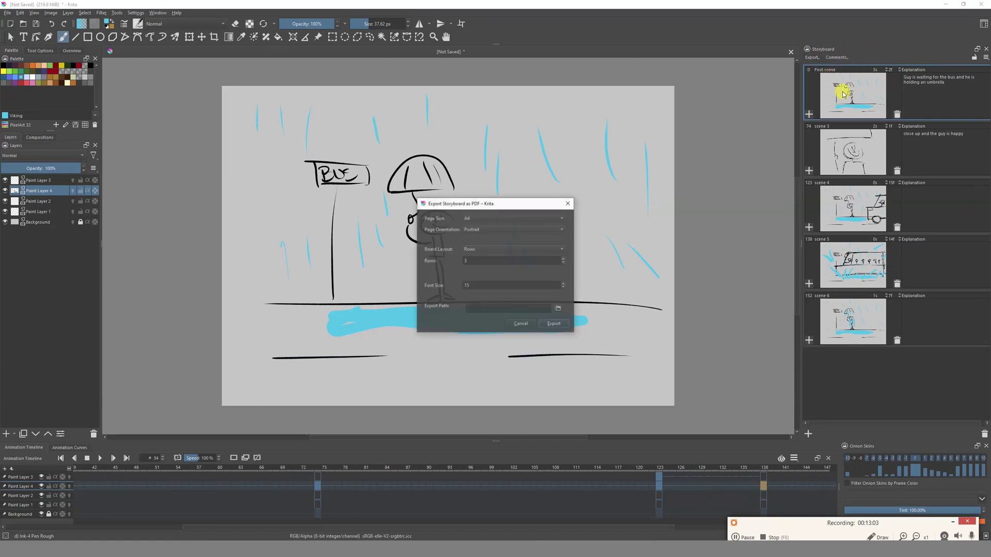
pyautogui.click(477, 219)
pyautogui.click(480, 220)
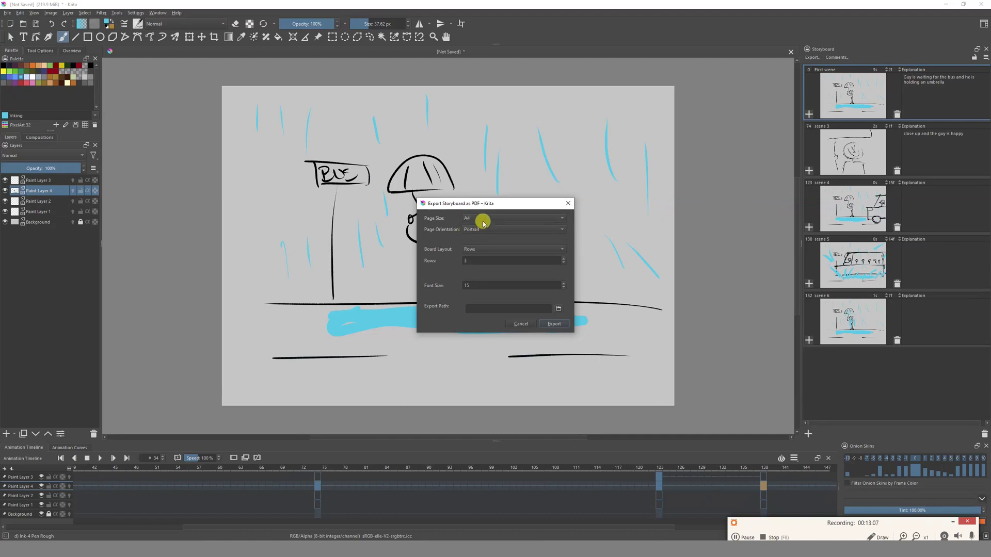
pyautogui.click(493, 232)
pyautogui.click(504, 238)
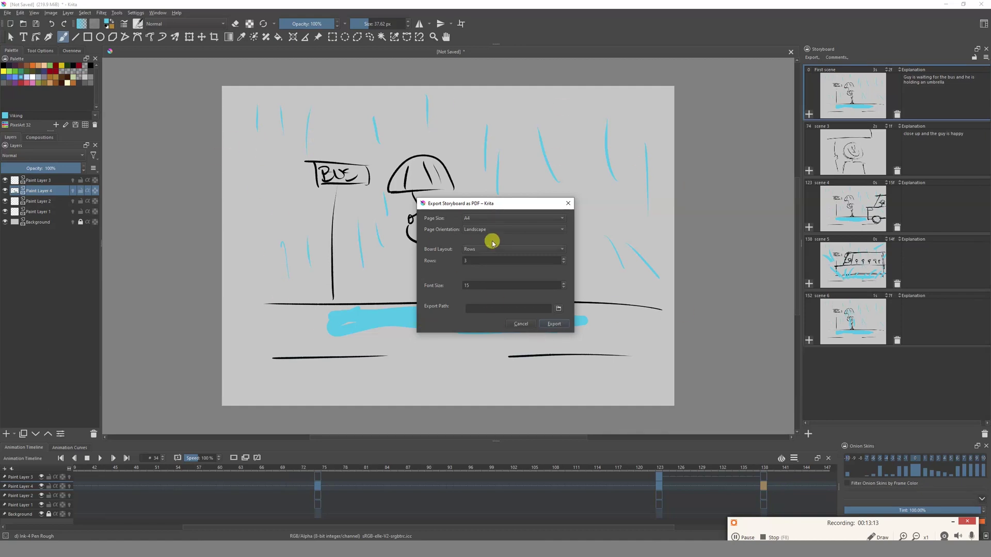
# - Keep the Rows board layout, set the font size to 17 and export as storyboard.pdf in the Downloads folder
pyautogui.click(478, 249)
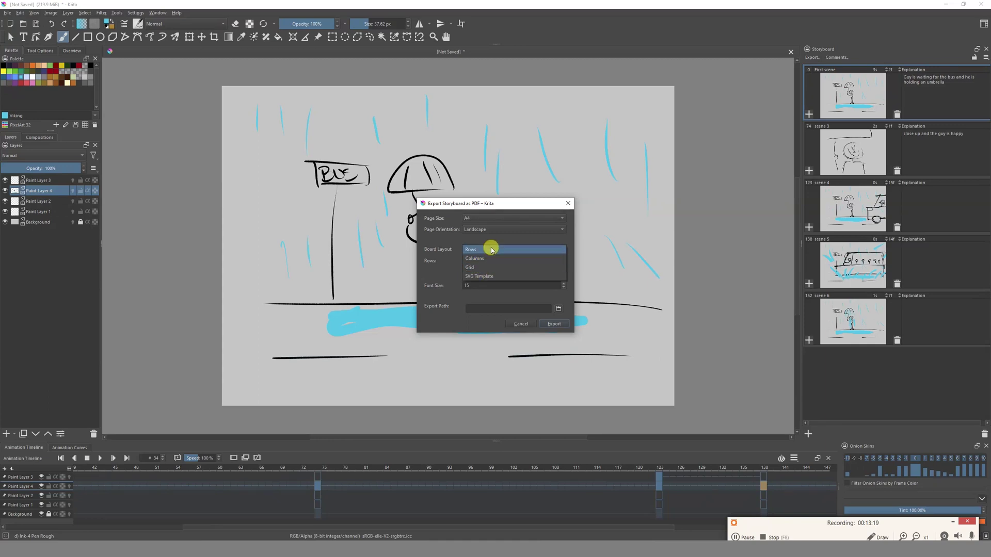
pyautogui.click(469, 284)
pyautogui.click(563, 283)
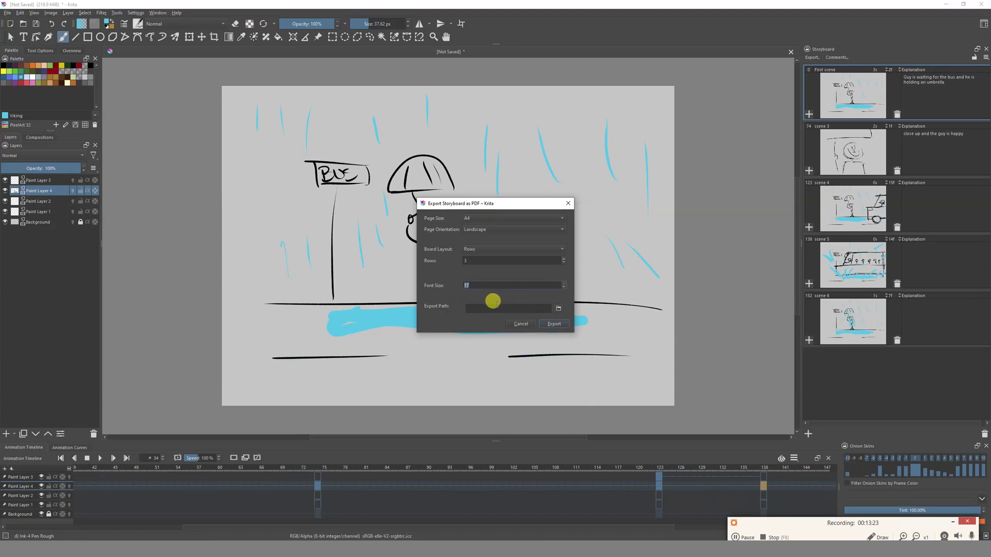
pyautogui.press('Tab')
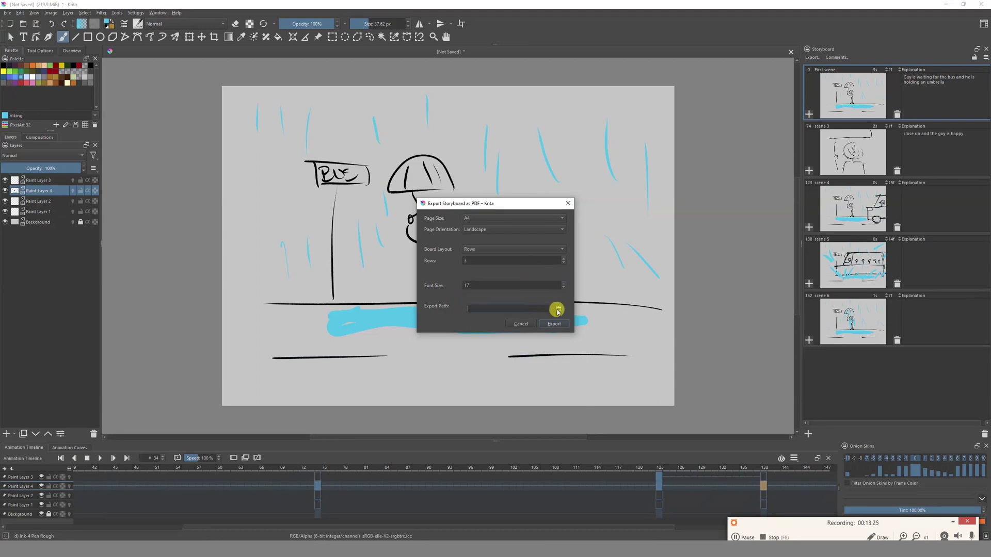
pyautogui.click(558, 309)
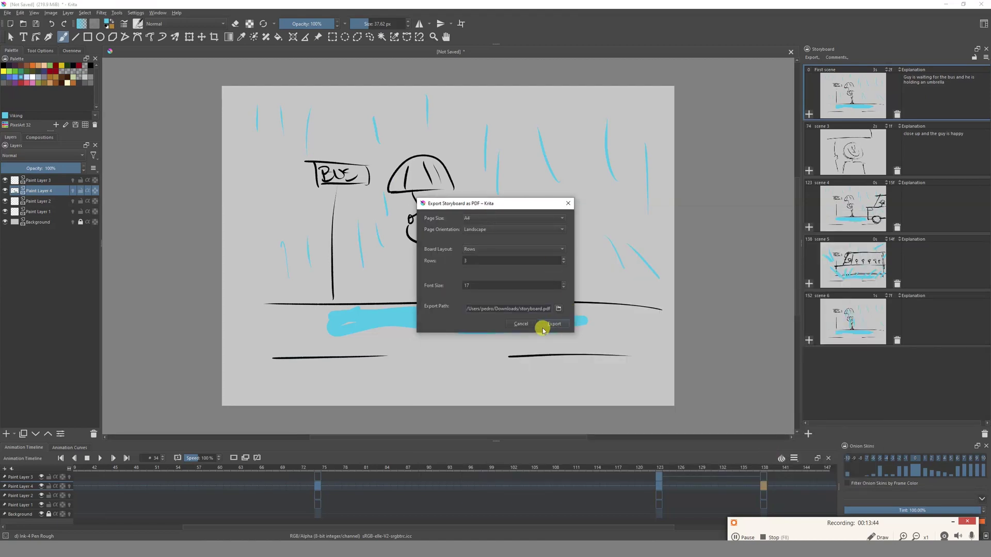
pyautogui.click(550, 324)
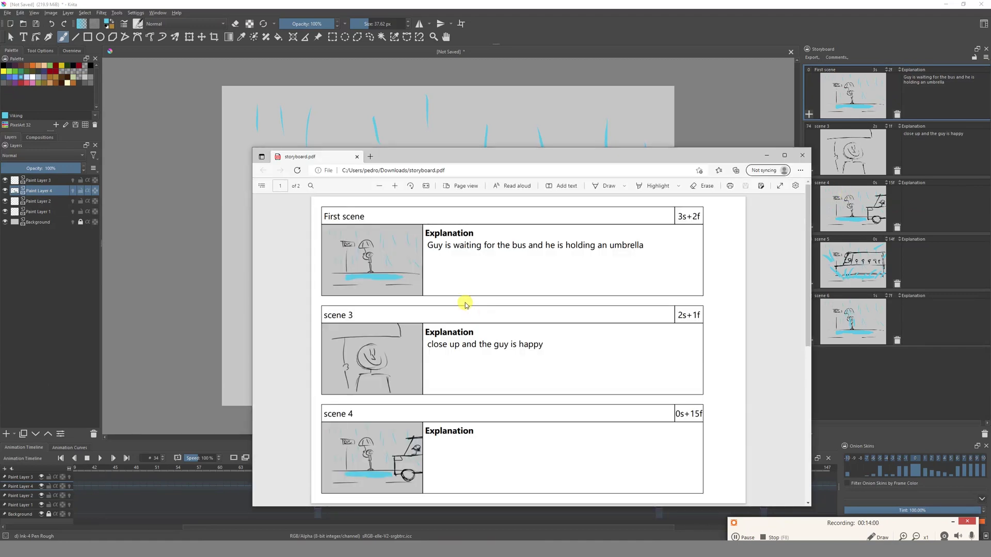
# - Examine the exported storyboard.pdf in the PDF viewer, checking the scene images, durations and explanations on both pages
pyautogui.moveTo(662, 152); pyautogui.dragTo(658, 42)
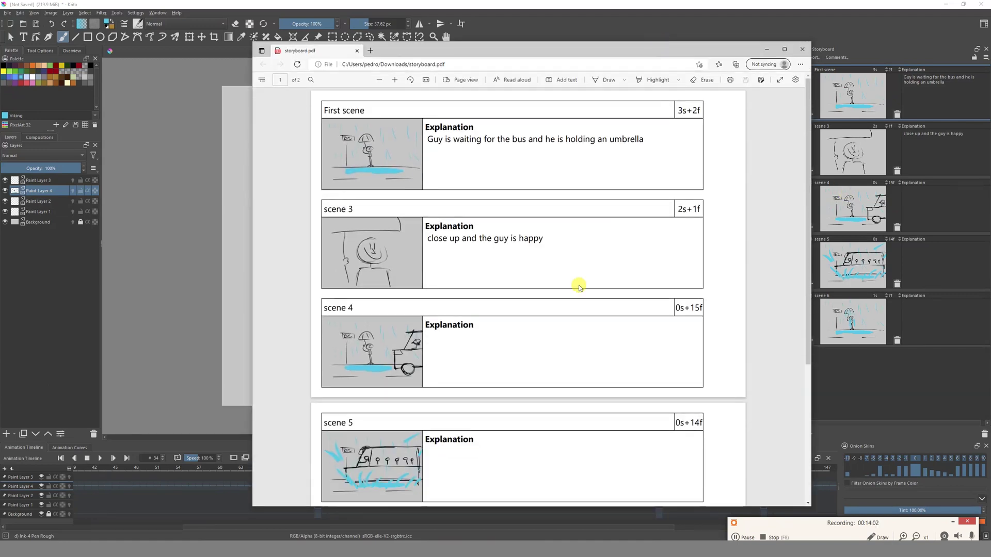
pyautogui.scroll(-3, 485, 269)
pyautogui.scroll(5, 479, 371)
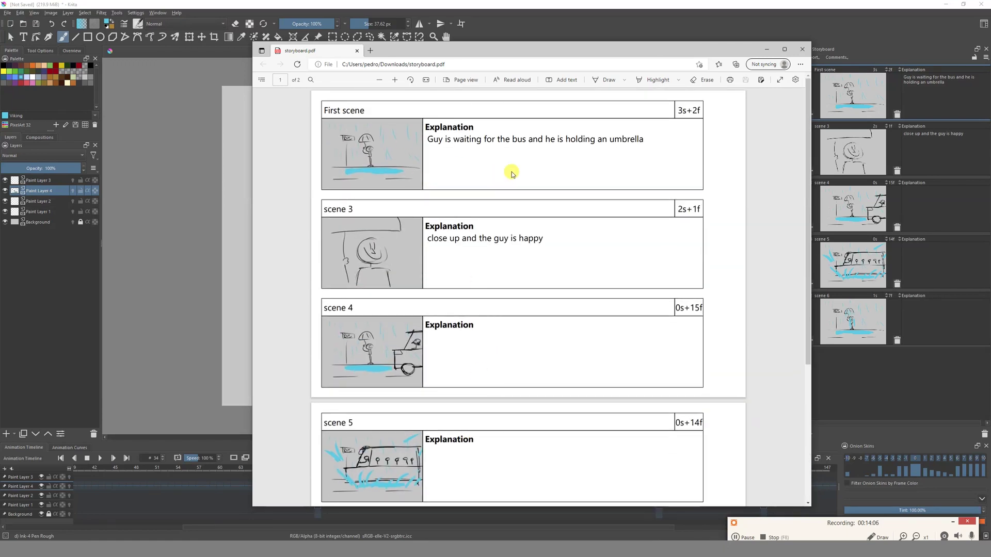
pyautogui.scroll(-1, 474, 179)
pyautogui.scroll(-2, 473, 179)
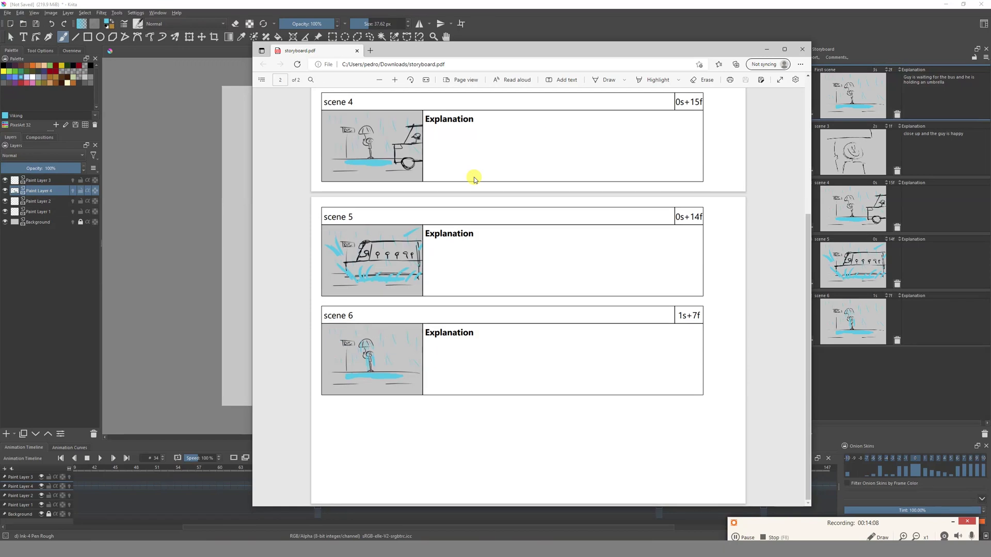
pyautogui.scroll(3, 445, 332)
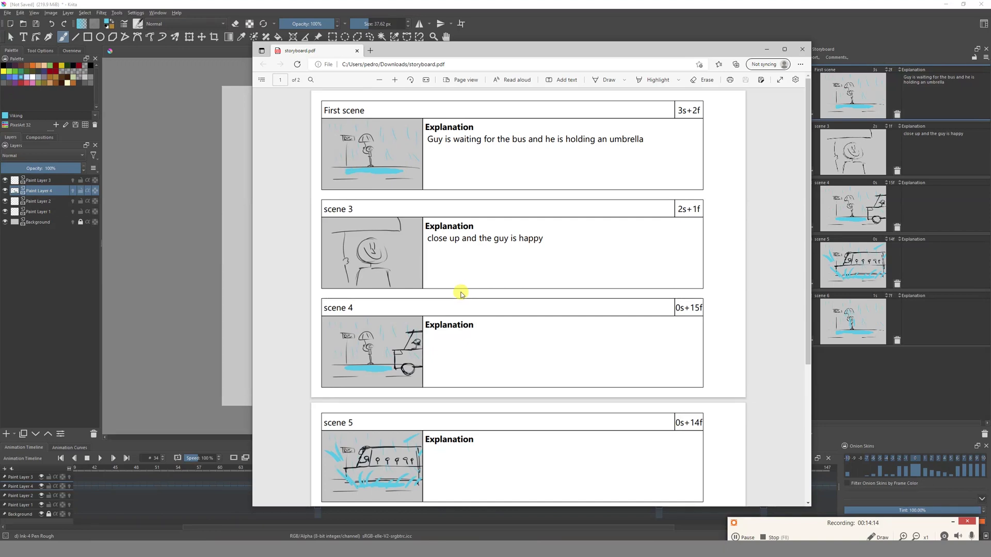
pyautogui.scroll(-3, 478, 258)
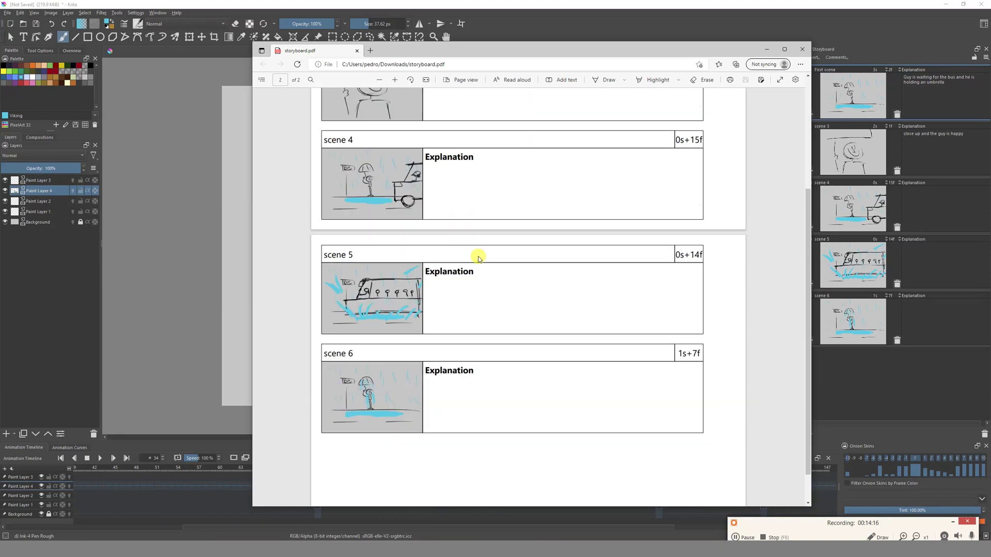
pyautogui.scroll(4, 555, 323)
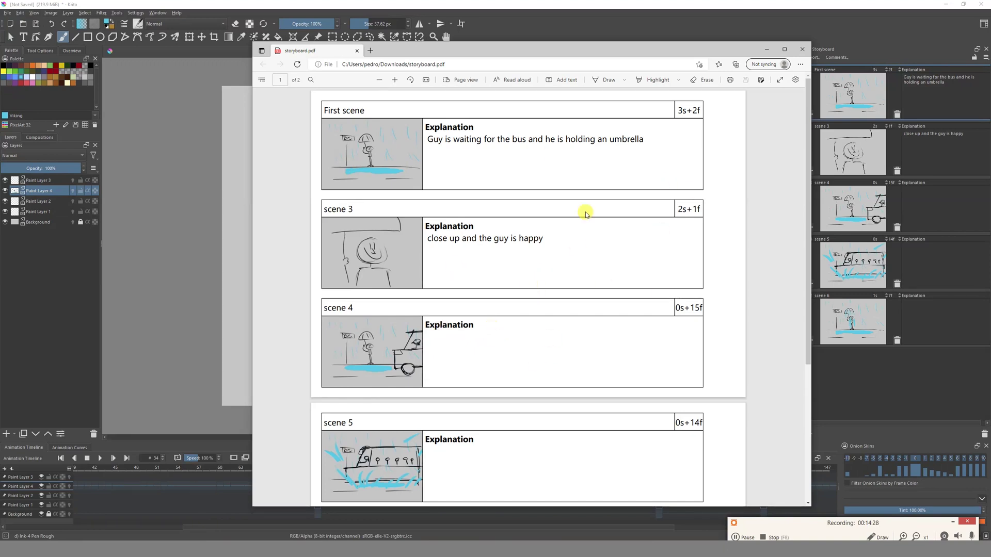
pyautogui.scroll(-2, 511, 338)
pyautogui.scroll(-2, 510, 337)
pyautogui.scroll(4, 509, 336)
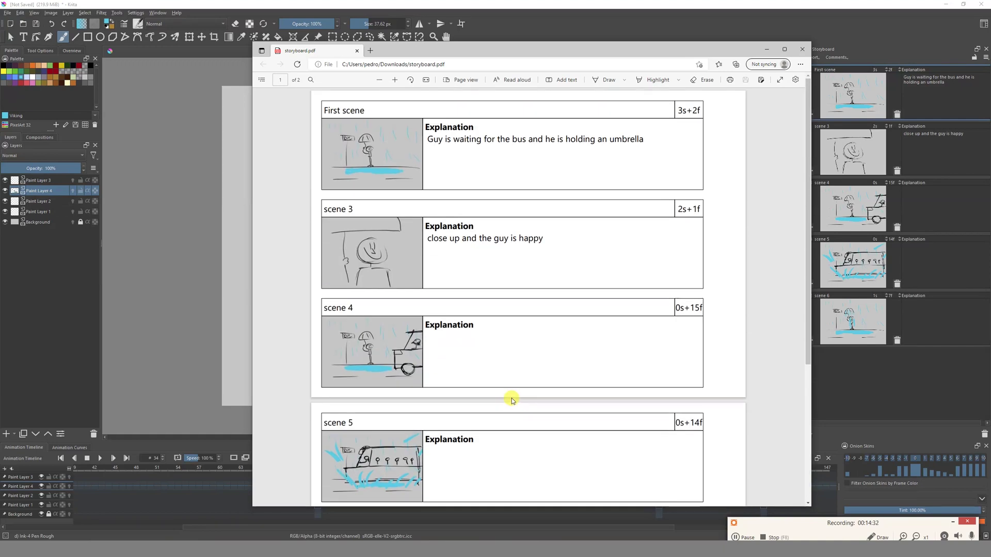